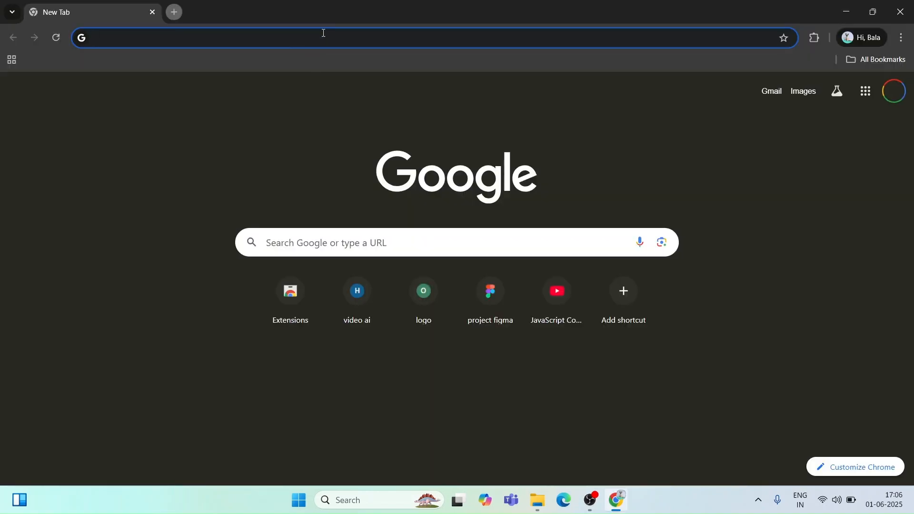
Step: Search the web for "filutter sdk" and open the Flutter SDK archive page from the results
left_click(323, 33)
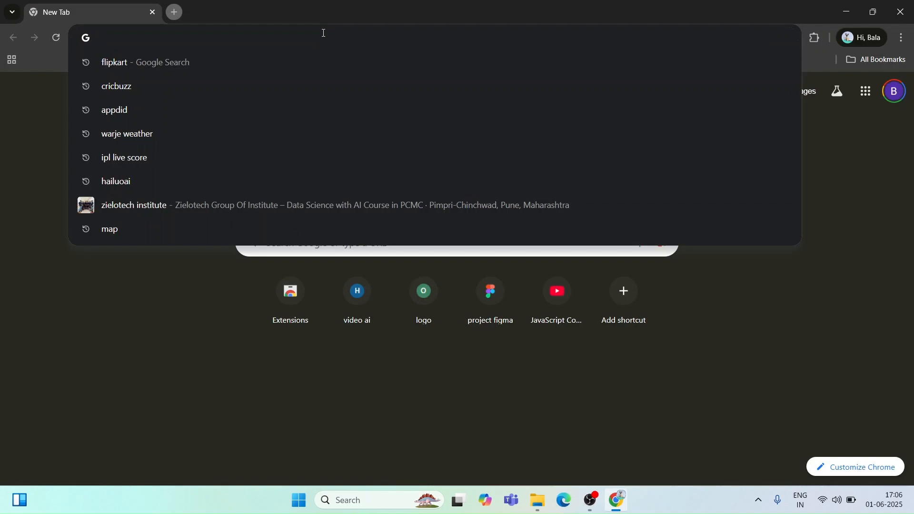
type("g")
key("BackSpace")
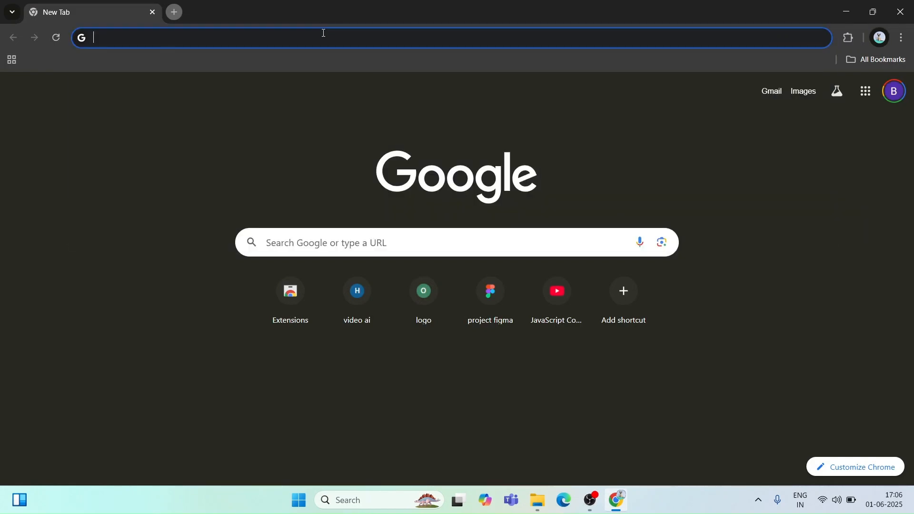
type("filutte")
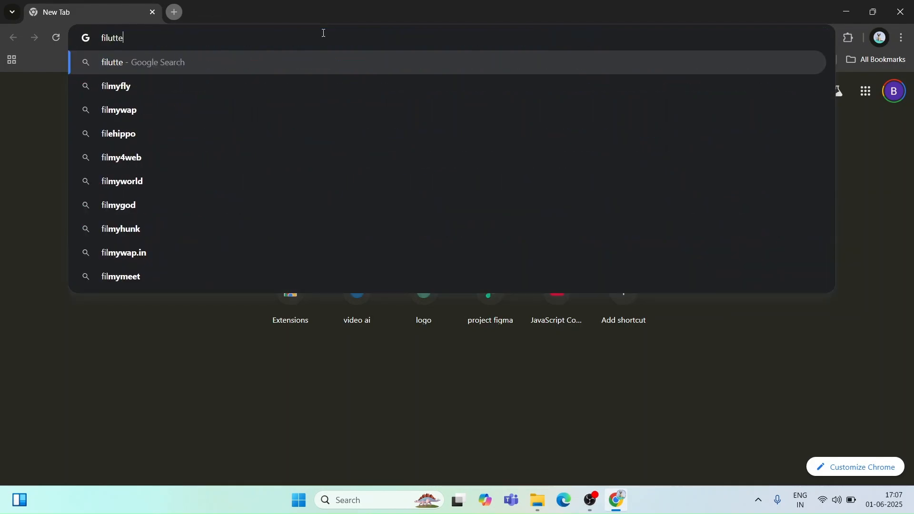
type("r sdk")
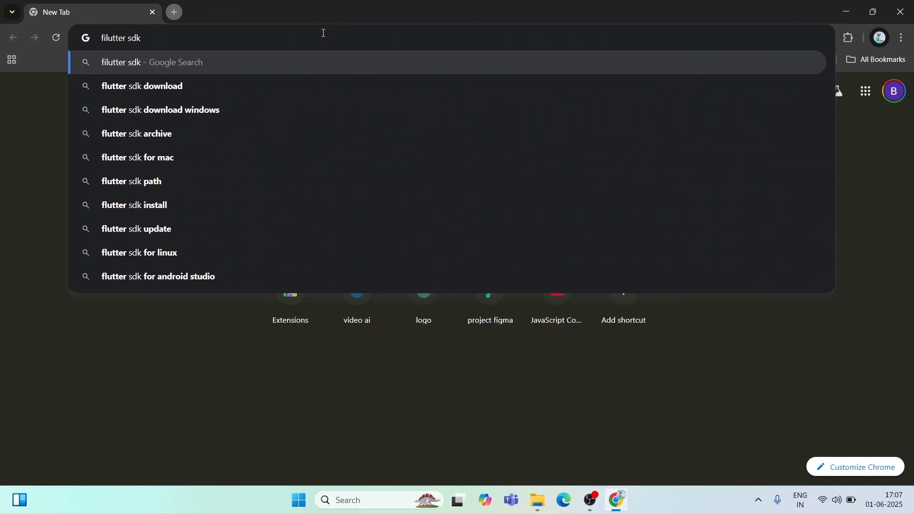
key("Return")
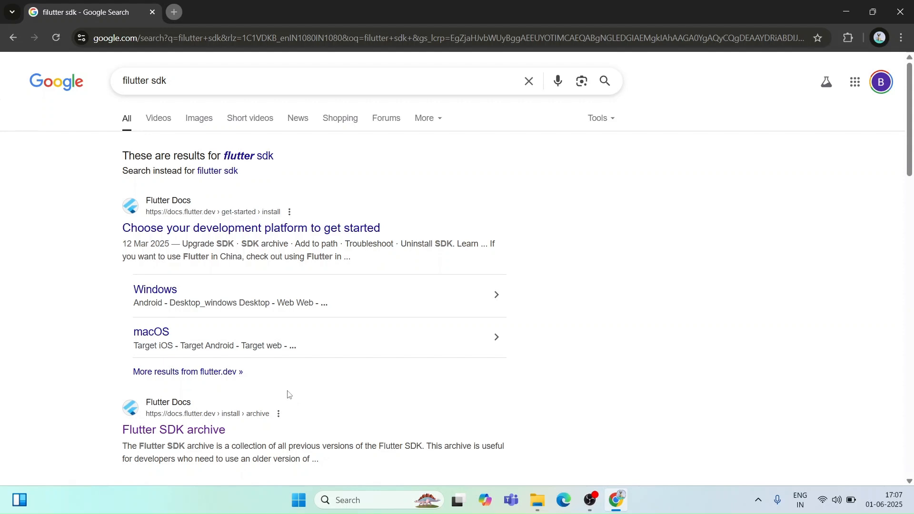
scroll(289, 394, "down", 3)
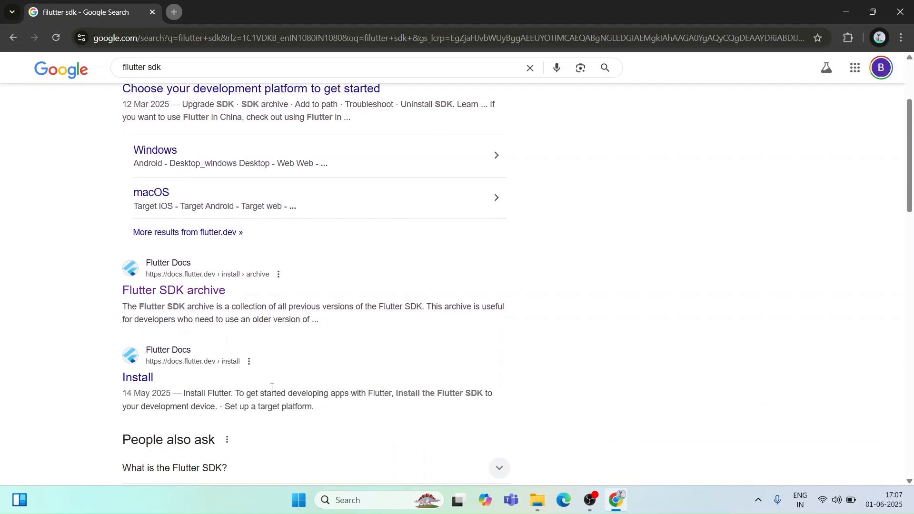
left_click(206, 299)
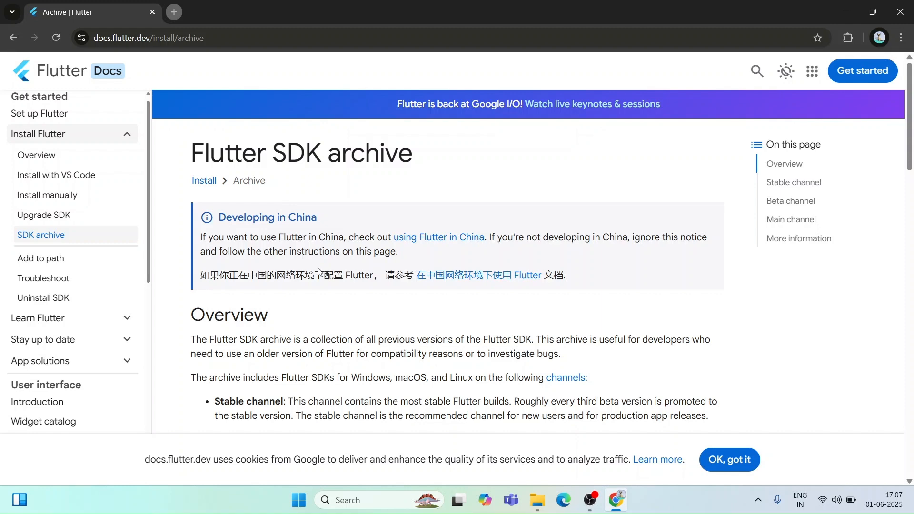
Step: Examine the release channel descriptions and the list of stable Windows releases on the Flutter SDK archive page
scroll(351, 332, "down", 3)
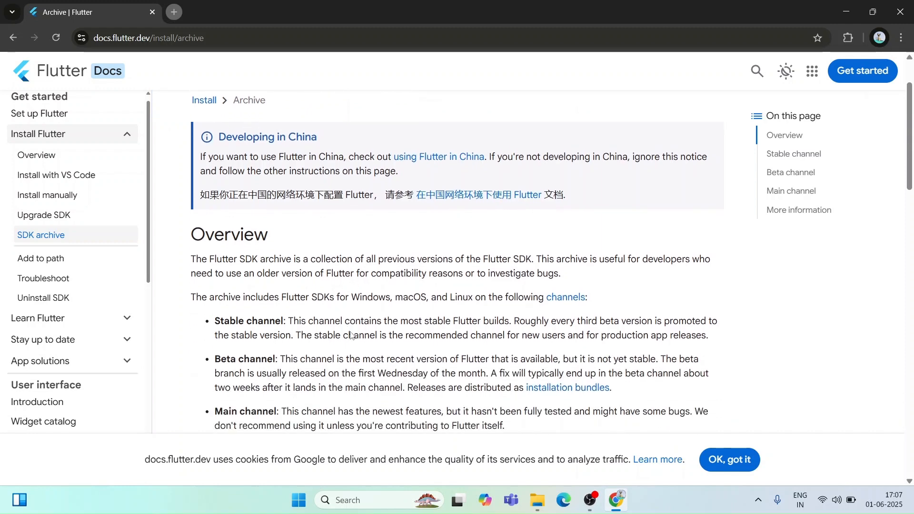
scroll(350, 331, "down", 4)
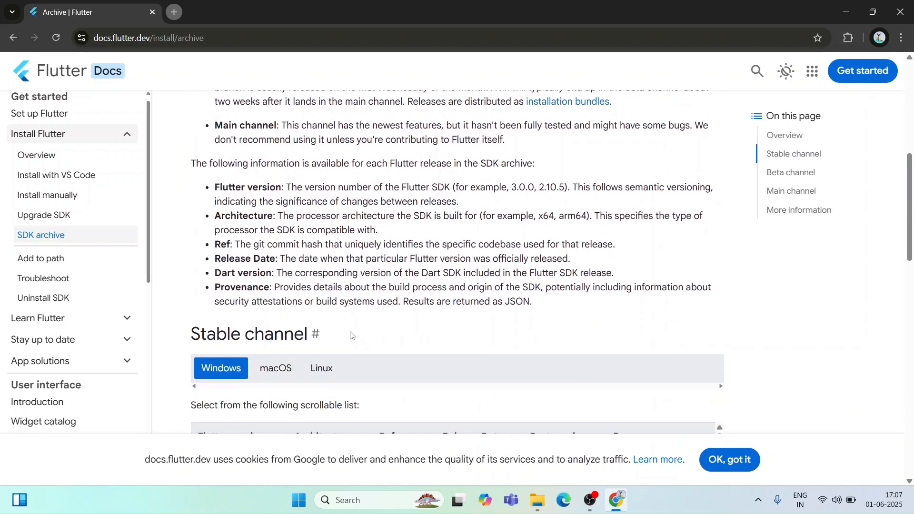
scroll(351, 333, "down", 1)
scroll(351, 335, "up", 3)
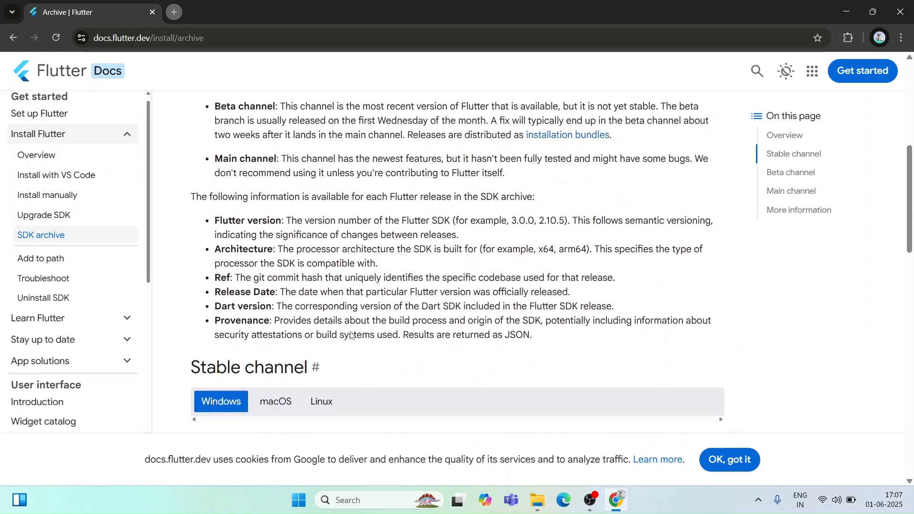
scroll(351, 335, "down", 3)
scroll(350, 334, "down", 2)
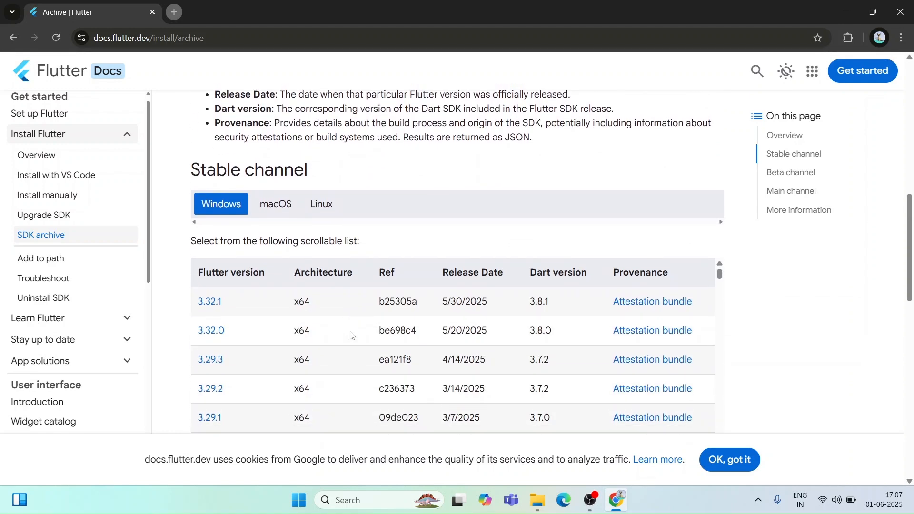
scroll(351, 334, "down", 1)
scroll(349, 333, "up", 1)
scroll(364, 203, "down", 1)
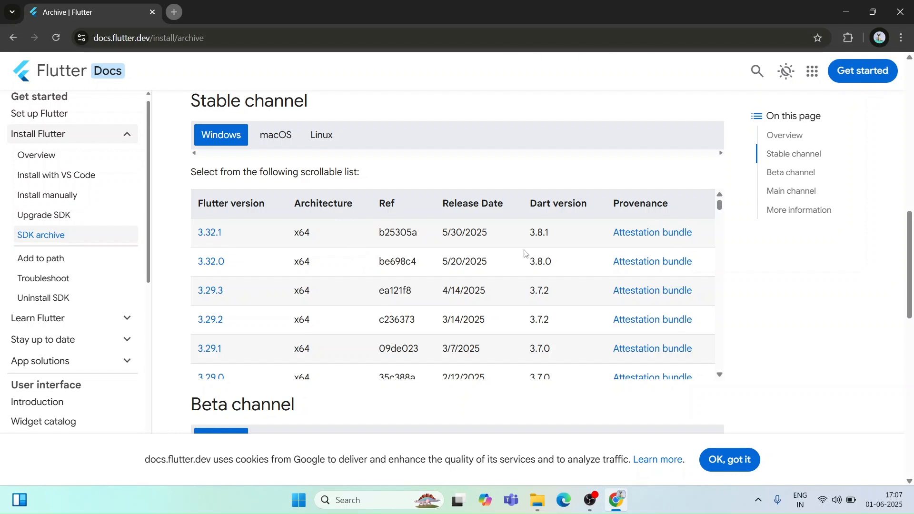
scroll(267, 299, "down", 2)
scroll(267, 299, "up", 1)
scroll(267, 299, "up", 1)
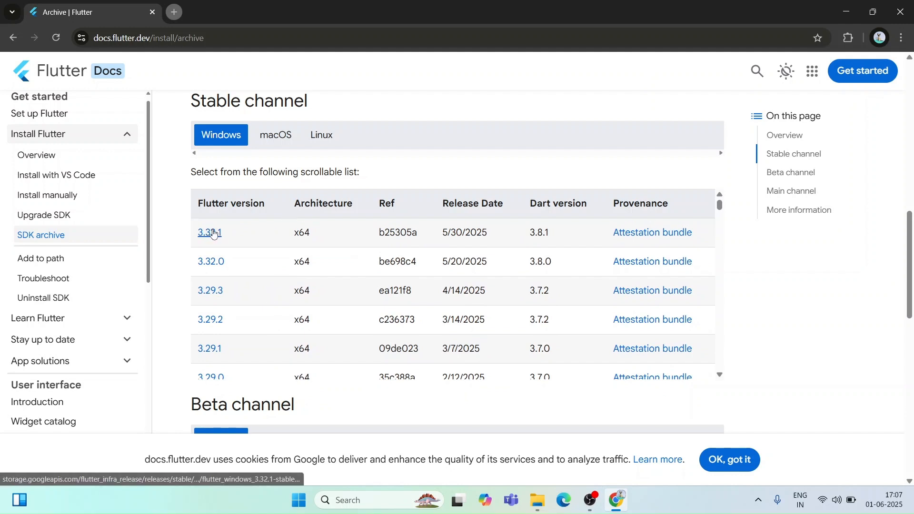
Step: Start downloading the stable Windows Flutter SDK 3.32.1, check it in the recent downloads and cancel it
left_click(211, 232)
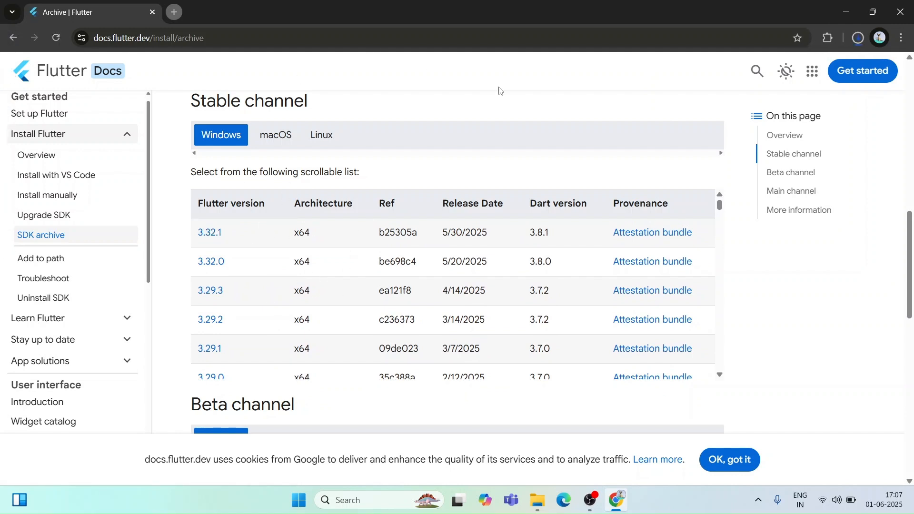
left_click(859, 39)
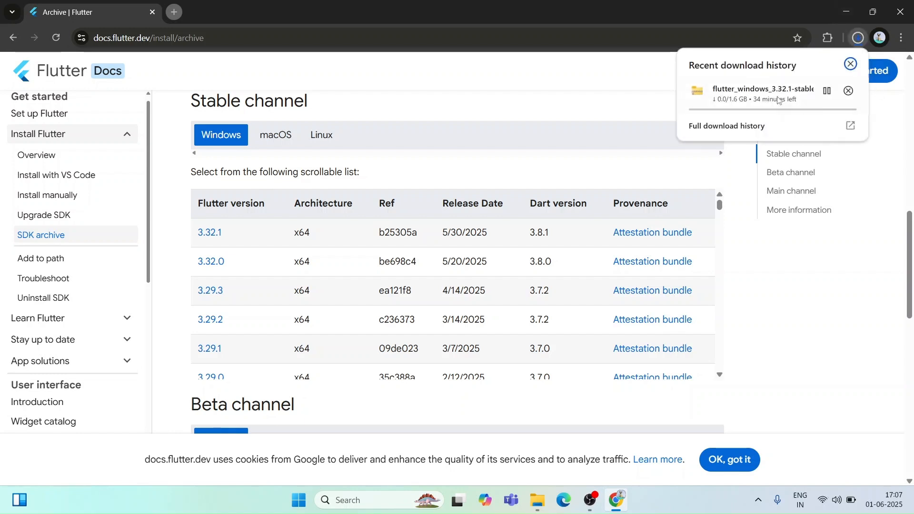
left_click(848, 95)
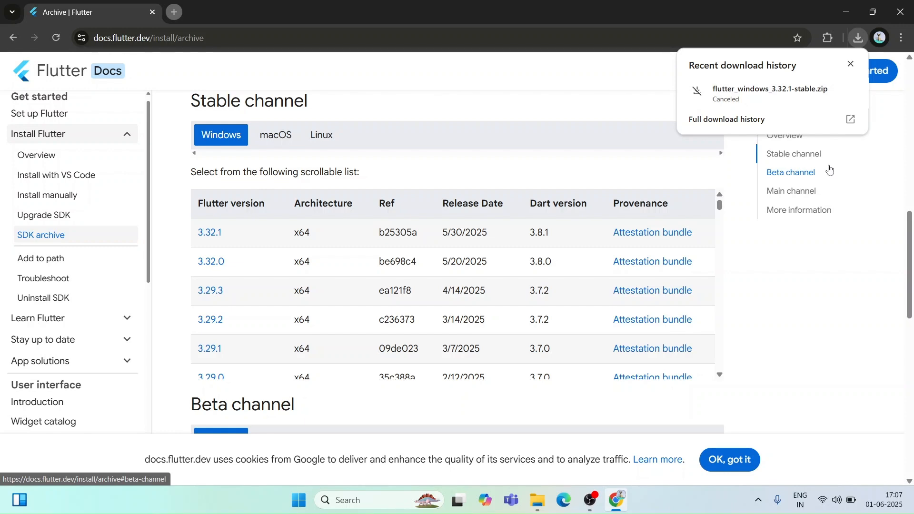
left_click(814, 260)
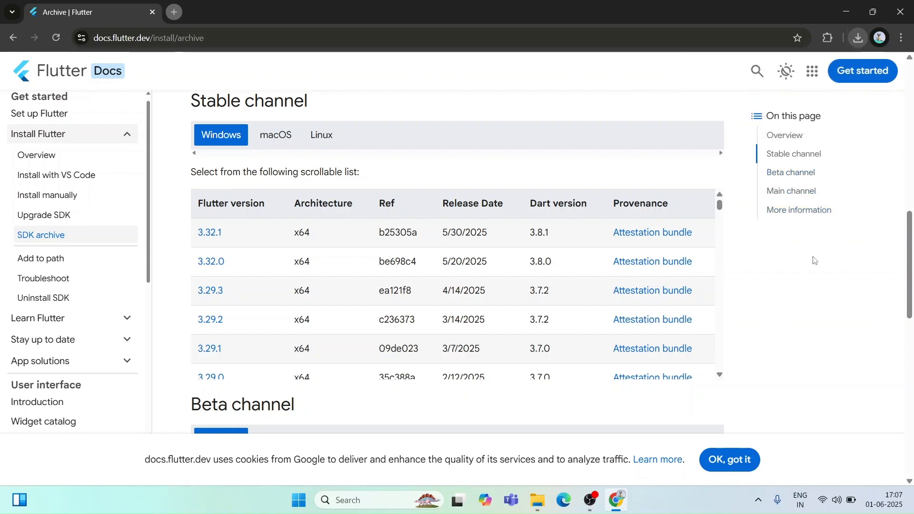
Step: Close the browser and open the Flutter folder inside Downloads in File Explorer
left_click(900, 11)
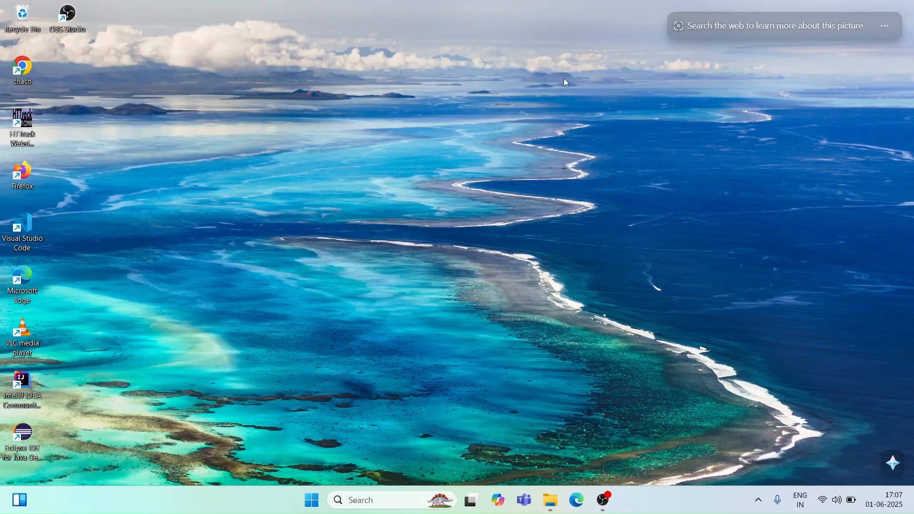
right_click(563, 78)
left_click(604, 127)
key("super+e")
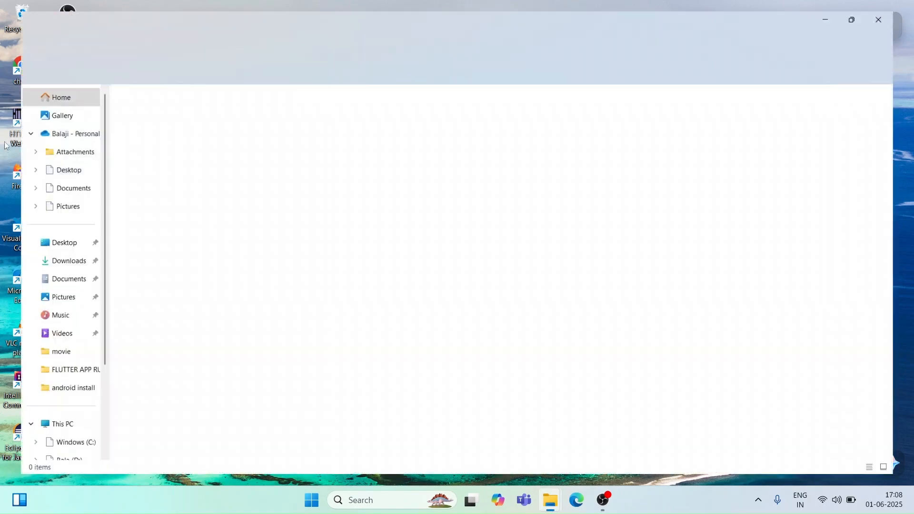
left_click(48, 262)
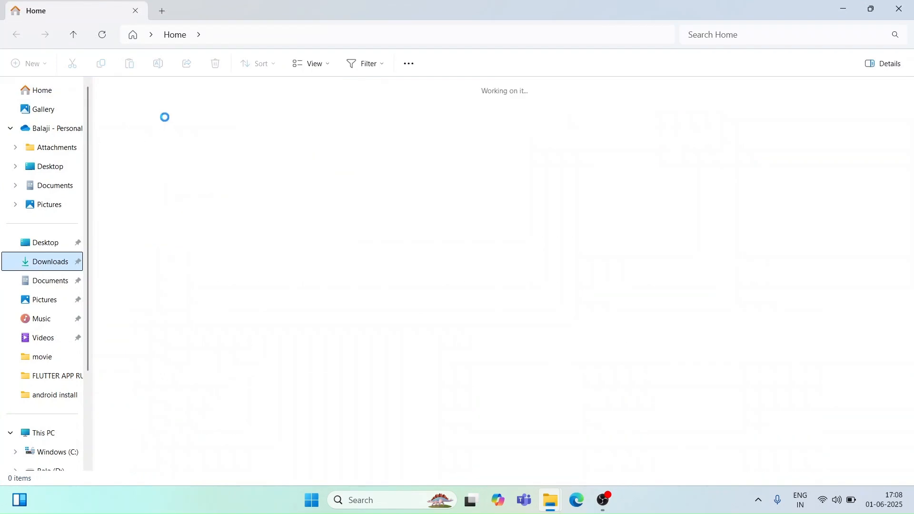
left_click(141, 105)
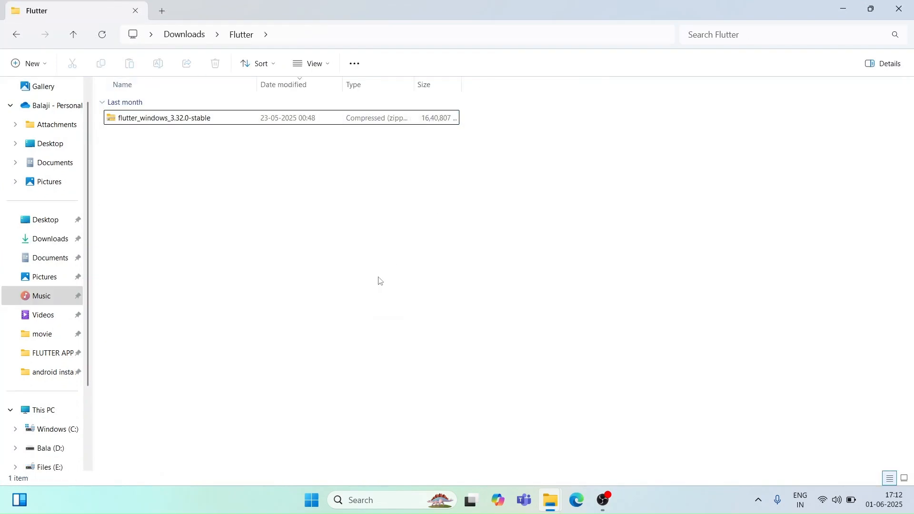
Step: Extract the flutter_windows_3.32.0-stable archive into the suggested destination folder, showing the extracted files when complete
left_click(295, 122)
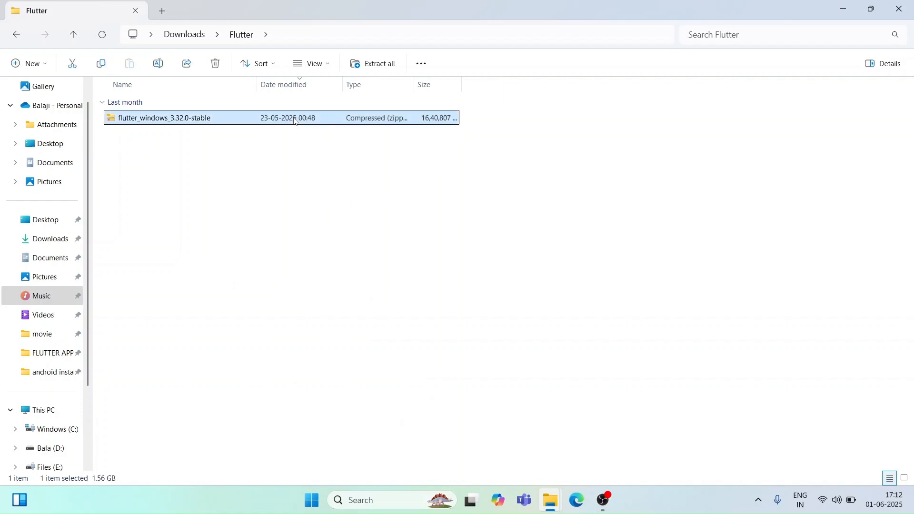
right_click(295, 122)
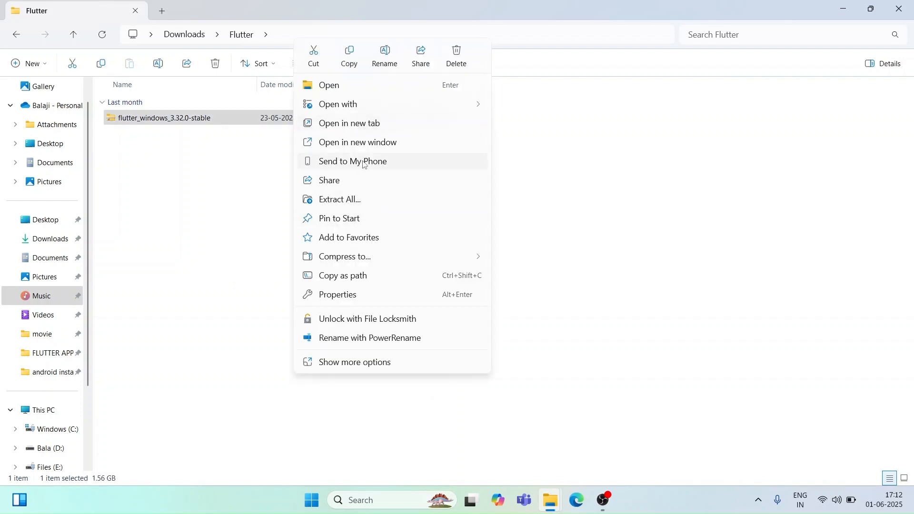
left_click(371, 204)
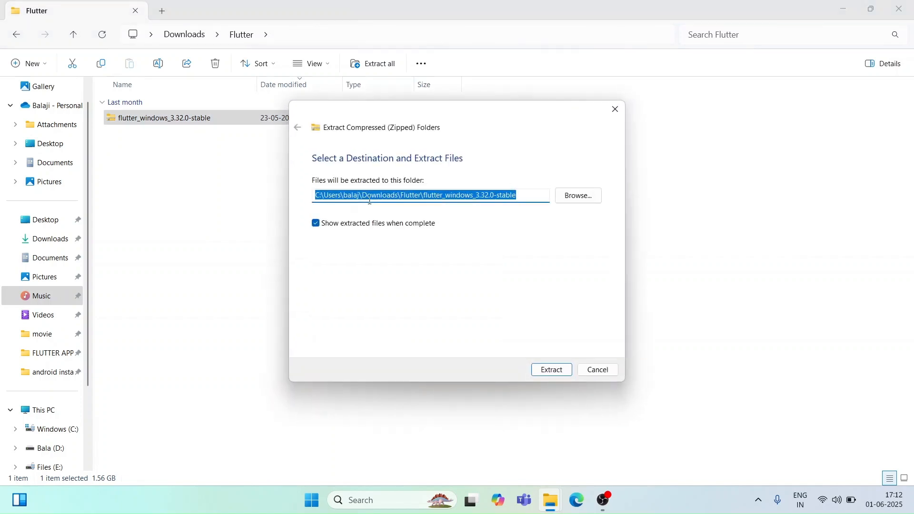
left_click(543, 195)
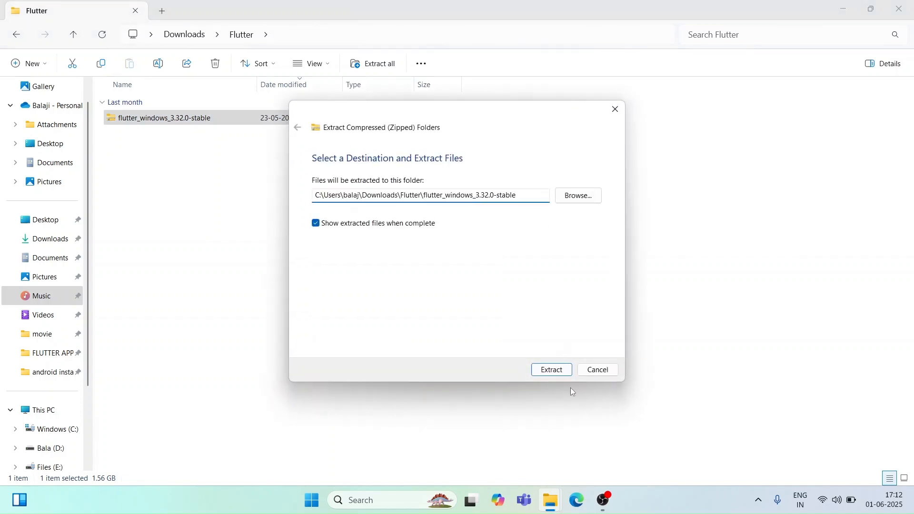
left_click(552, 370)
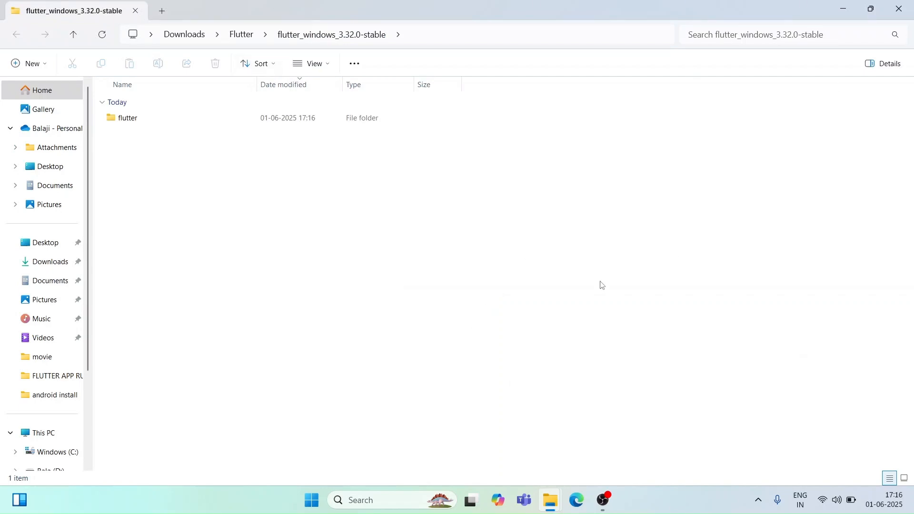
Step: Create a new folder named Flutter at the root of the Windows (C:) drive, using a new File Explorer tab
left_click(162, 11)
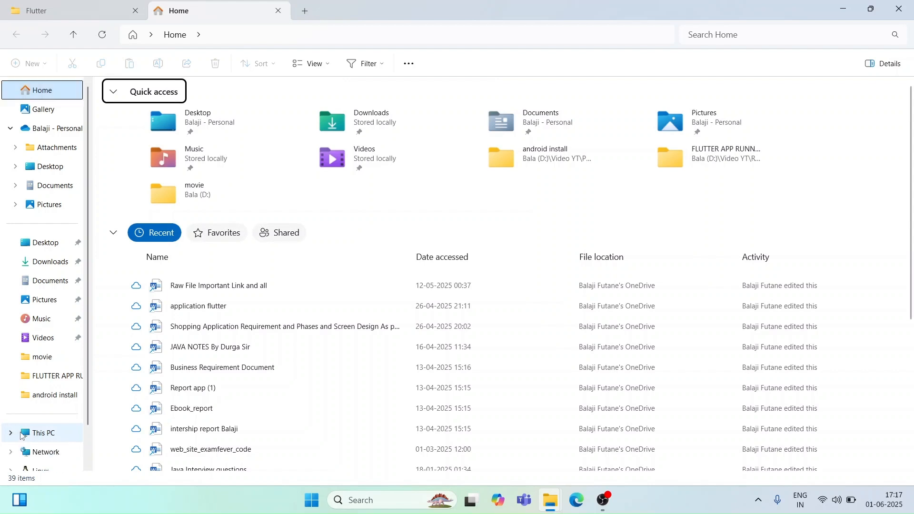
left_click(49, 438)
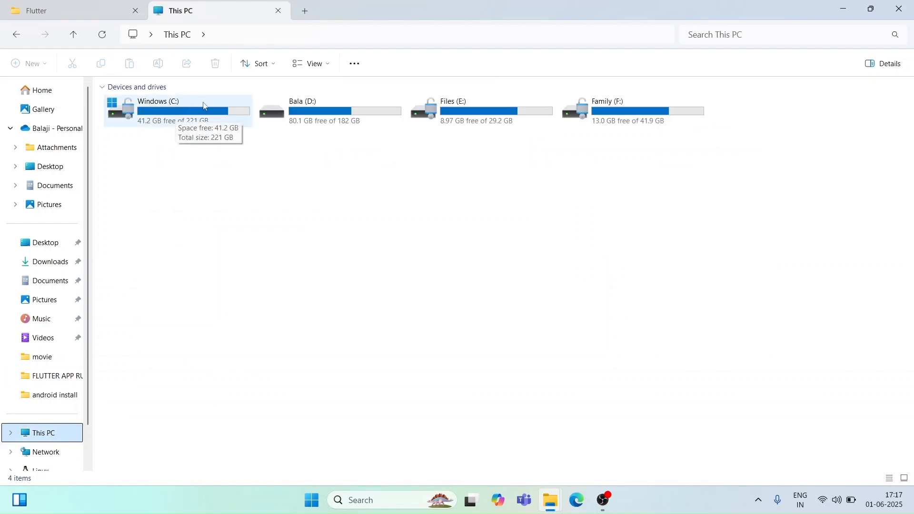
double_click(149, 107)
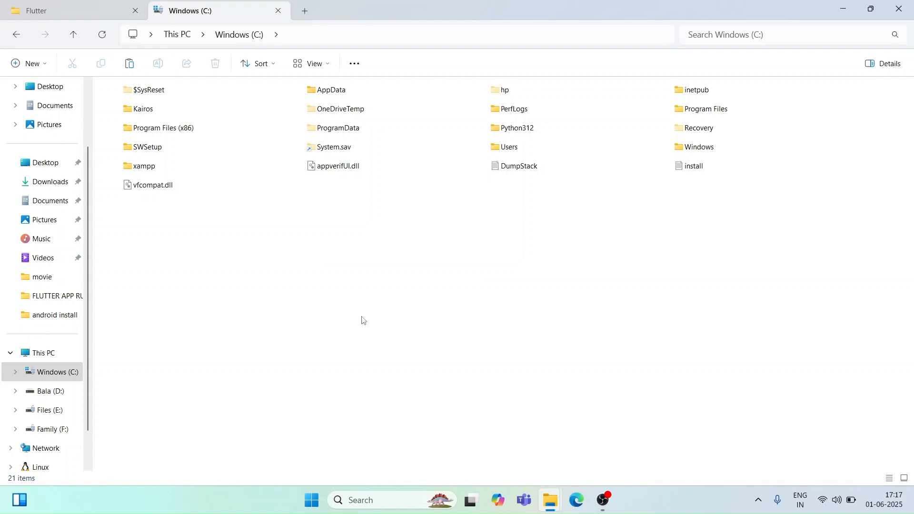
key("ctrl+shift+n")
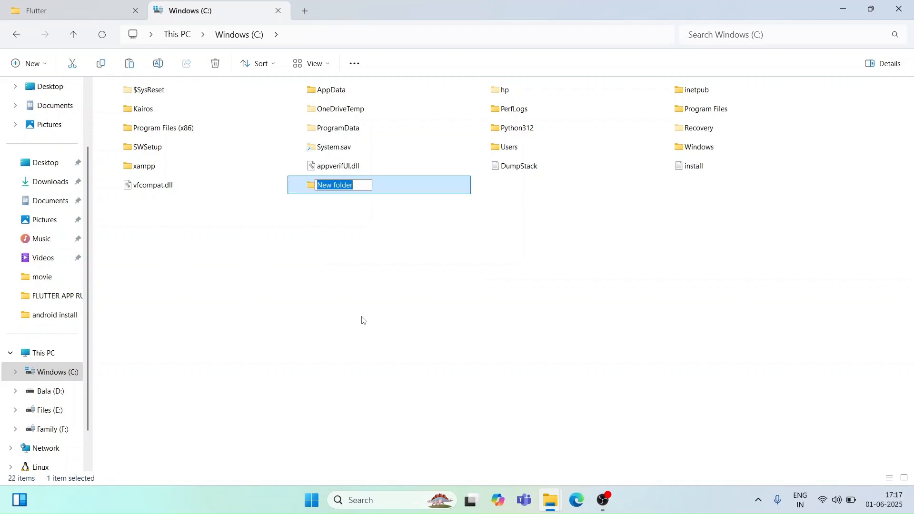
type("Flutter")
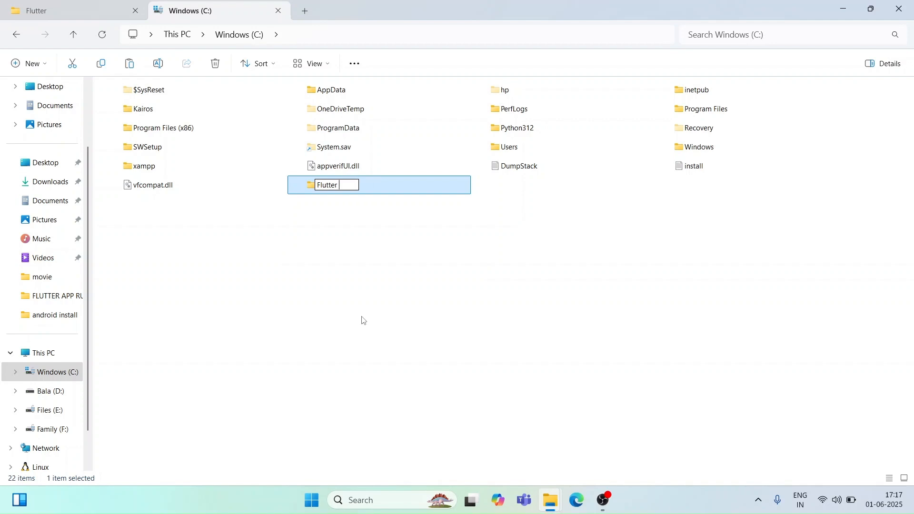
key("BackSpace")
key("Return")
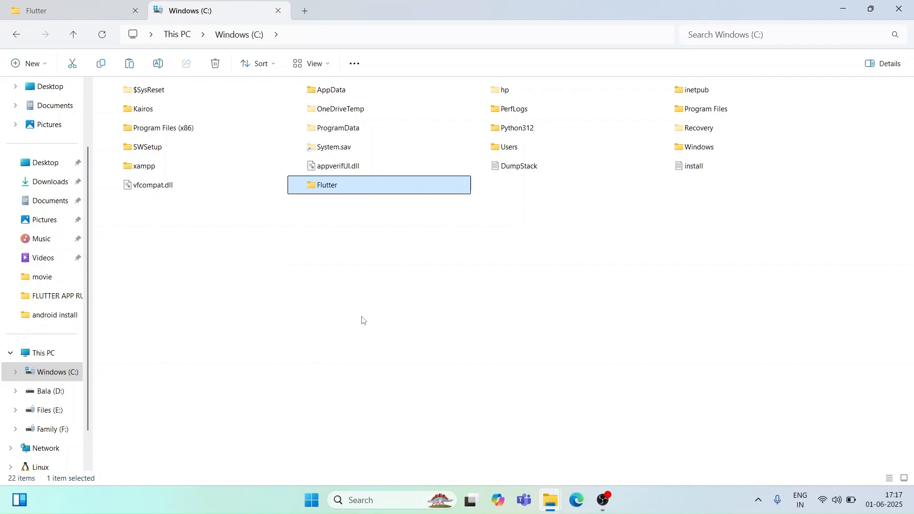
Step: Paste the extracted flutter_windows_3.32.0-stable folder into the new Flutter folder on the C: drive
key("Return")
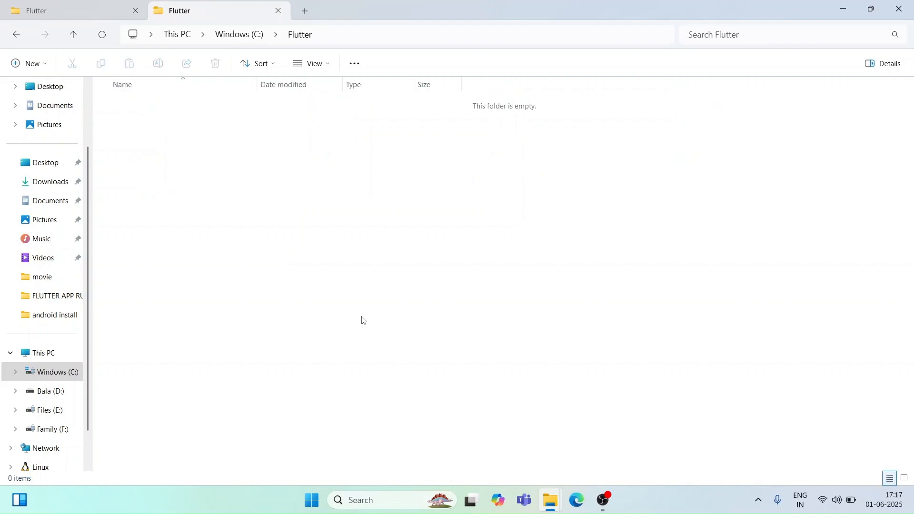
key("ctrl+v")
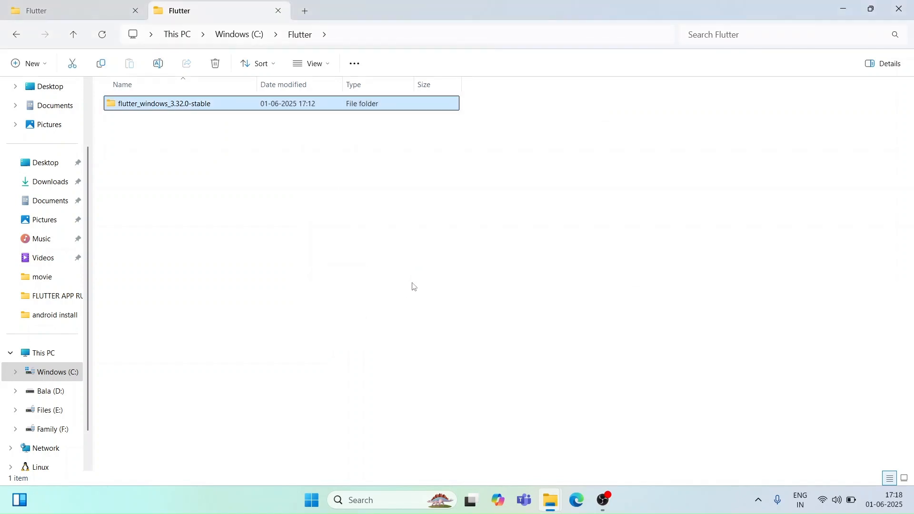
left_click(413, 286)
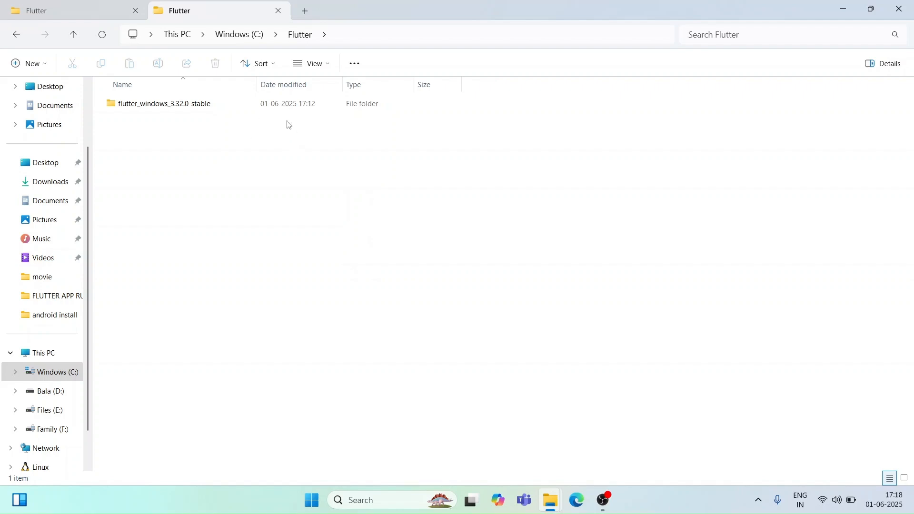
Step: Open the bin folder inside the flutter folder of the pasted flutter_windows_3.32.0-stable directory
left_click(316, 102)
double_click(316, 102)
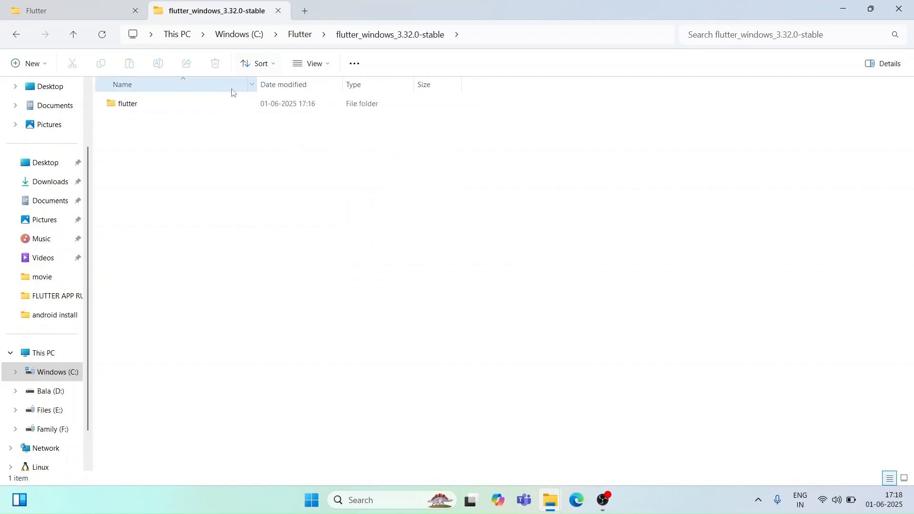
double_click(237, 107)
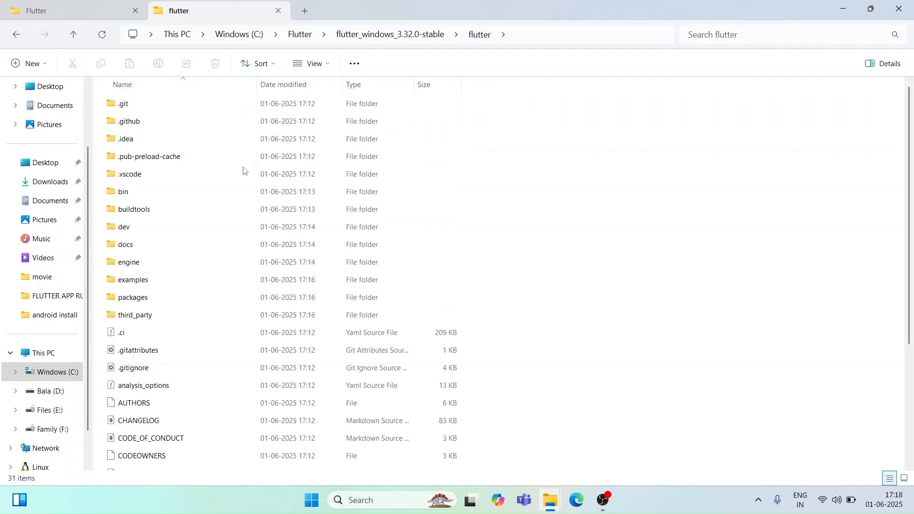
double_click(252, 193)
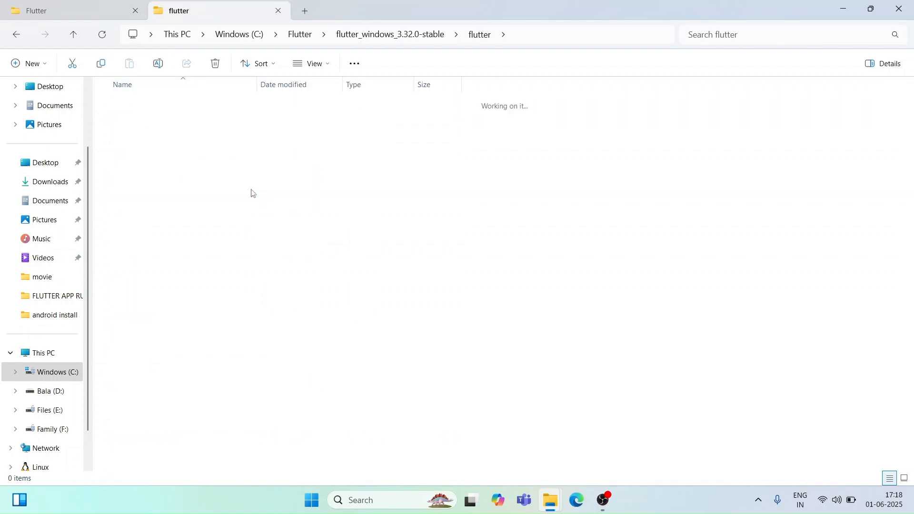
Step: Copy the full path of the bin folder, C:\Flutter\flutter_windows_3.32.0-stable\flutter\bin
left_click(593, 34)
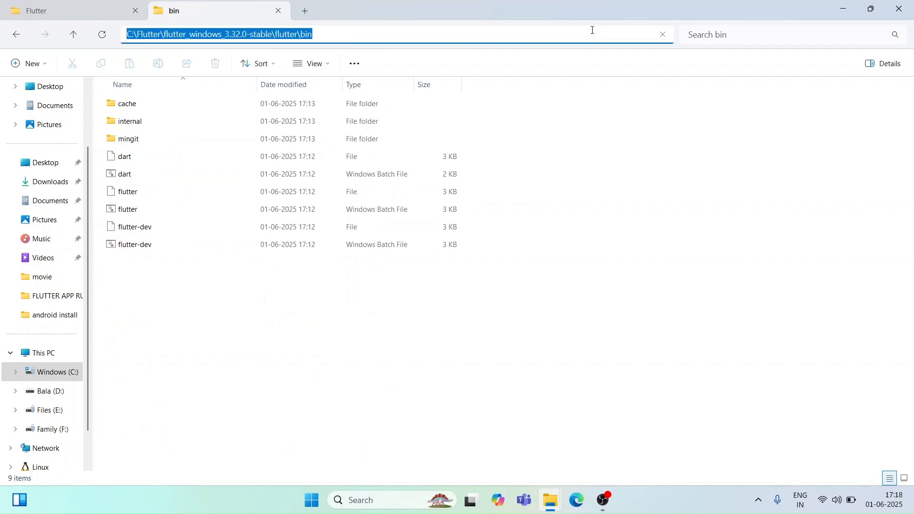
left_click(592, 30)
key("ctrl+a")
left_click(445, 506)
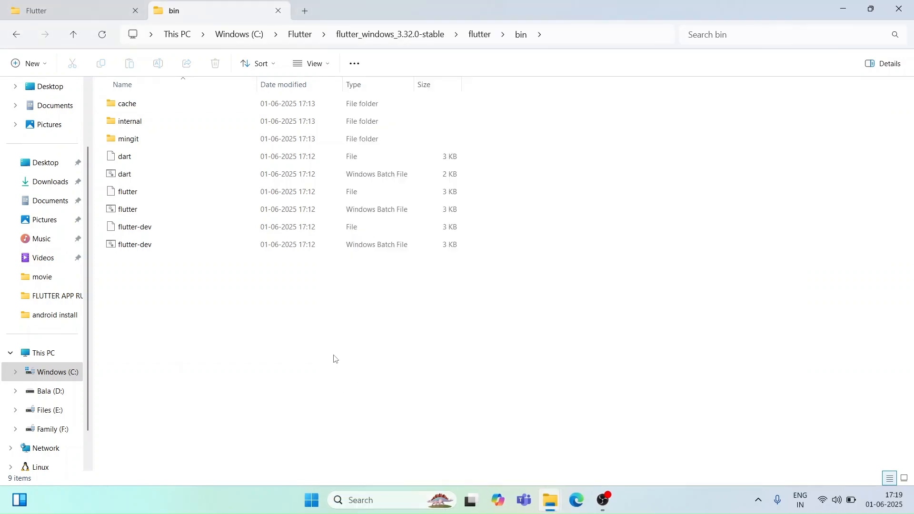
left_click(645, 37)
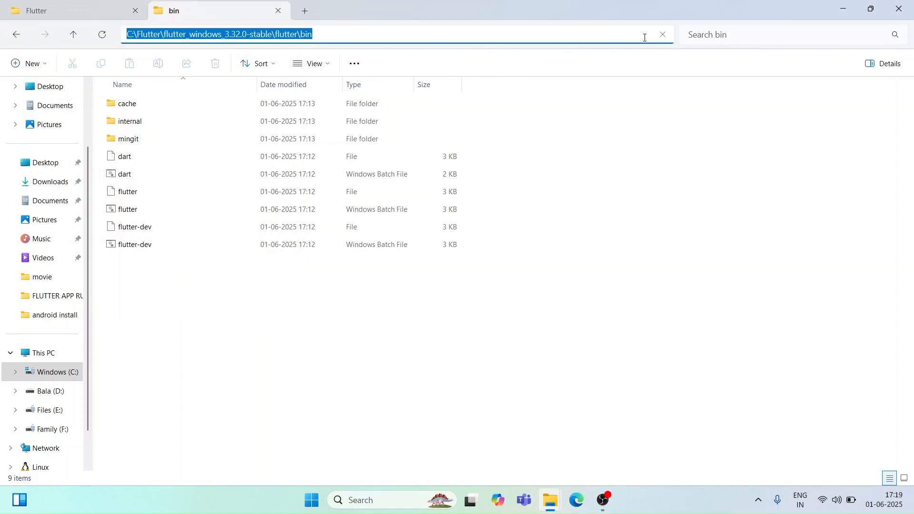
left_click(644, 38)
key("ctrl+a")
key("ctrl+c")
left_click(526, 345)
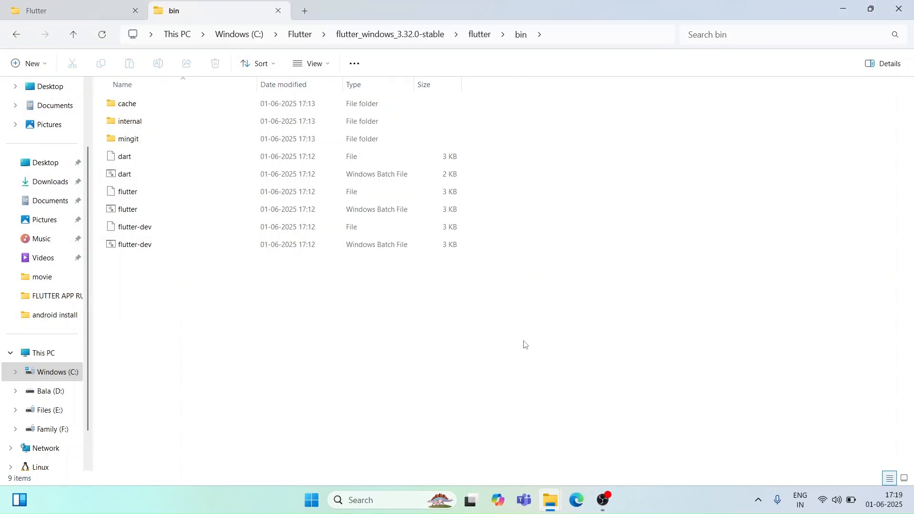
Step: Search Windows for "adv", open the advanced system settings and bring up the environment variables
key("super")
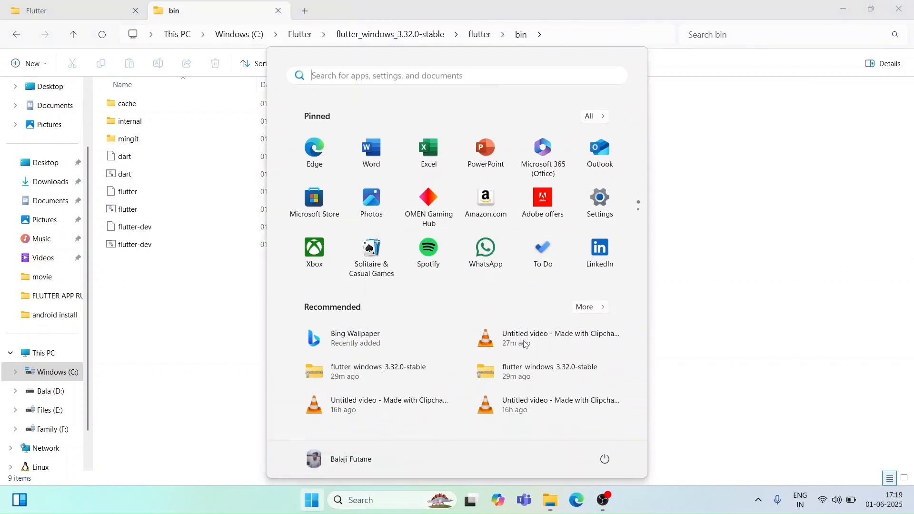
type("adv")
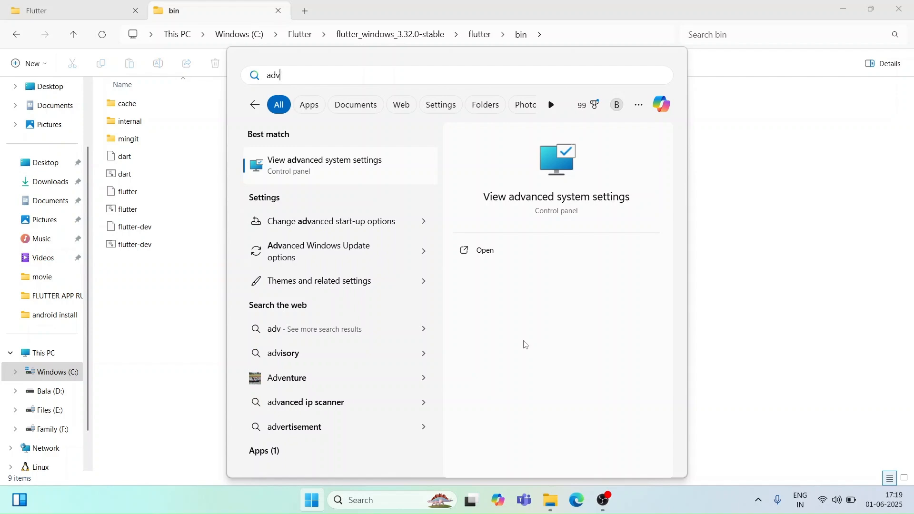
left_click(358, 166)
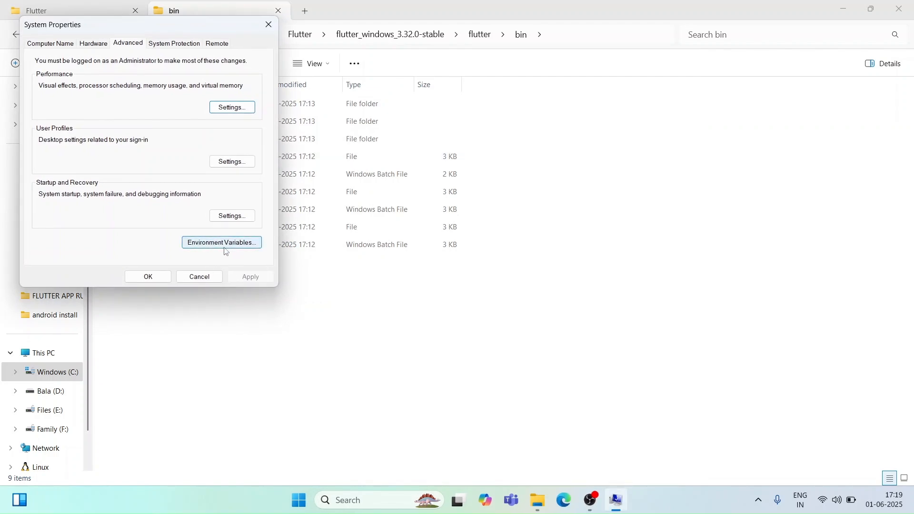
left_click(225, 244)
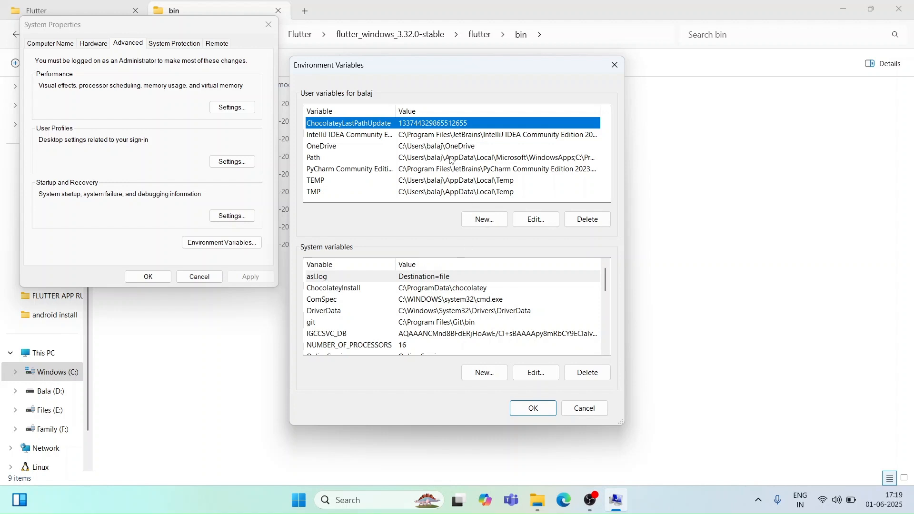
Step: Add C:\Flutter\flutter_windows_3.32.0-stable\flutter\bin as a new entry in the user Path variable and save all the system dialogs
double_click(413, 161)
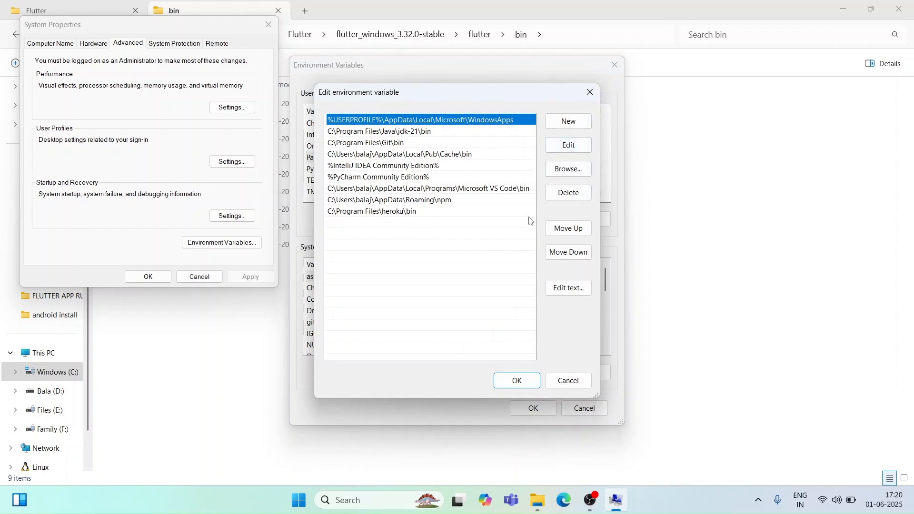
left_click(575, 130)
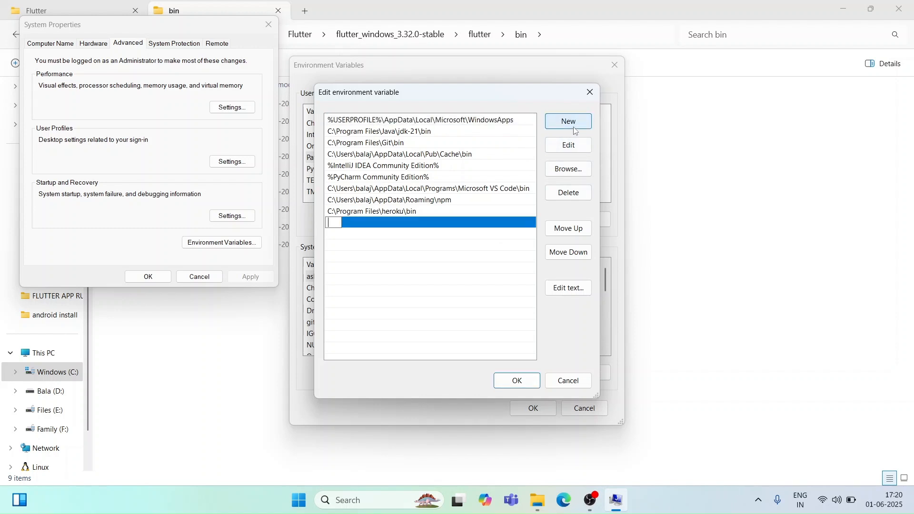
key("ctrl+v")
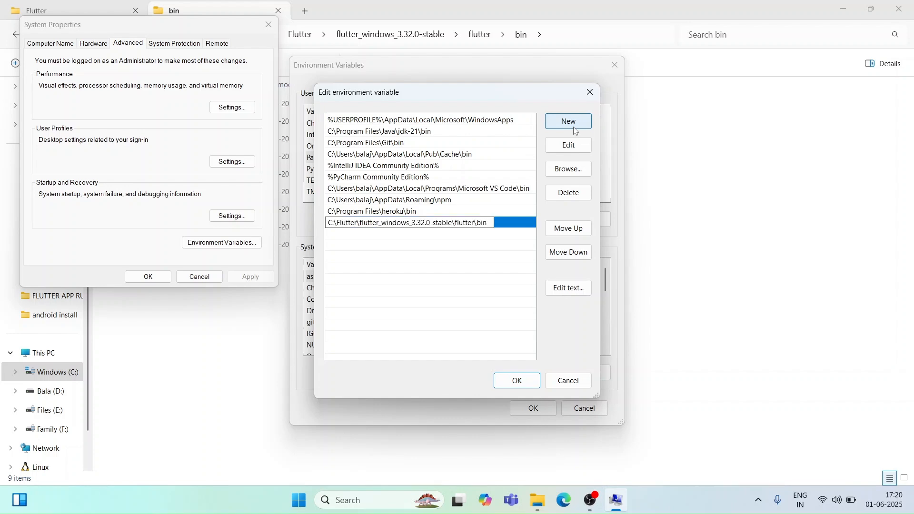
left_click(529, 387)
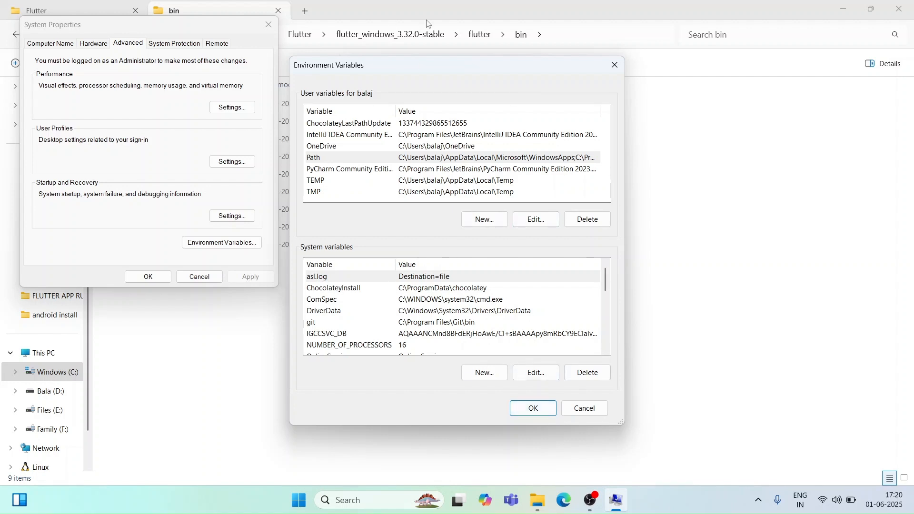
left_click(534, 409)
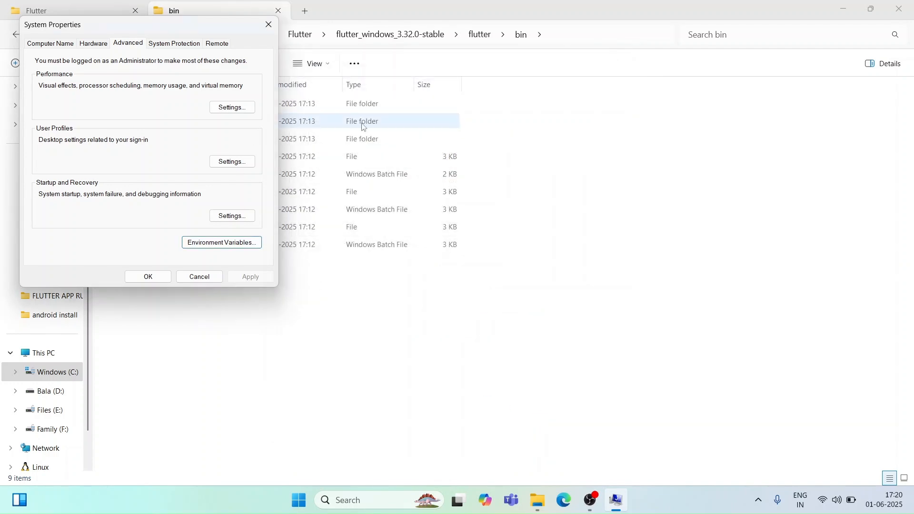
left_click(153, 277)
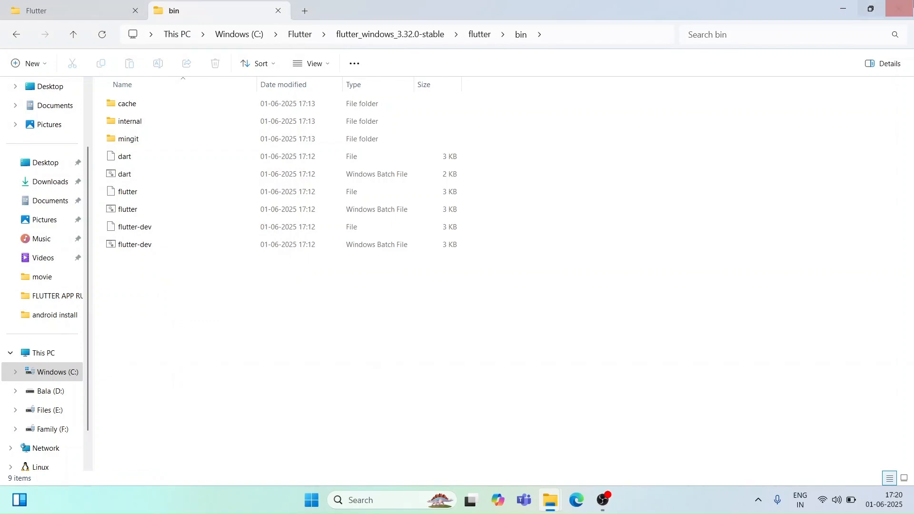
Step: Minimize File Explorer, refresh the desktop and launch Android Studio from the Windows search
left_click(844, 9)
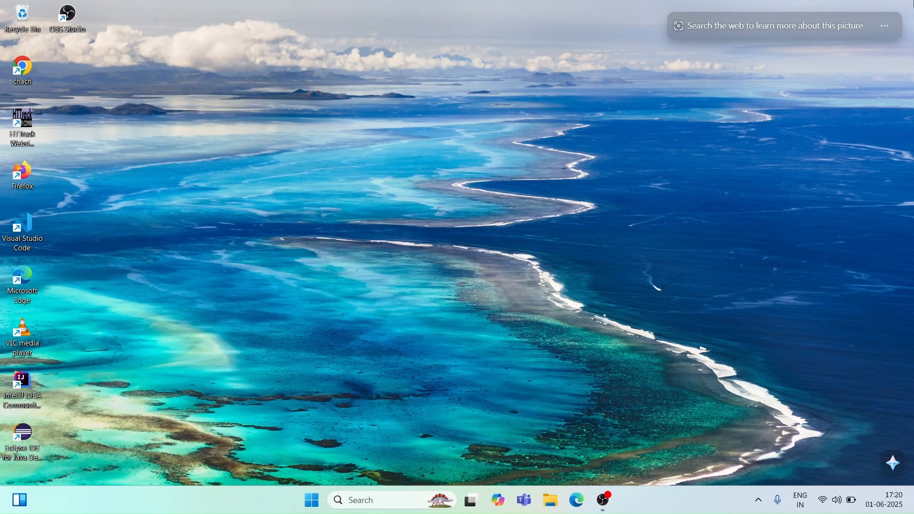
right_click(518, 63)
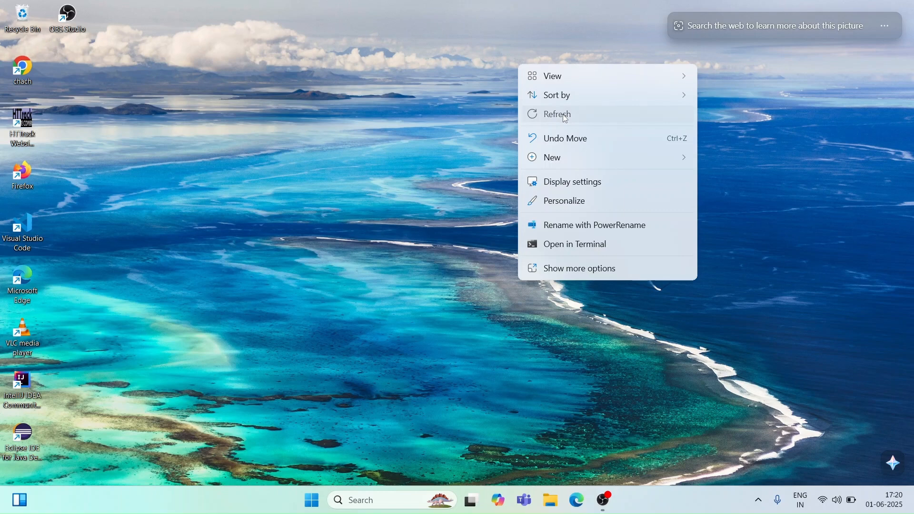
left_click(565, 115)
key("super")
type("an")
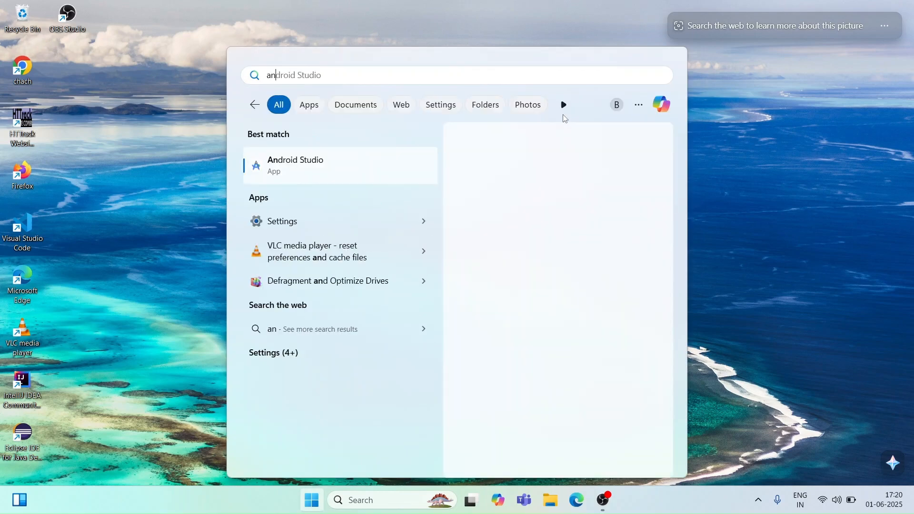
key("Return")
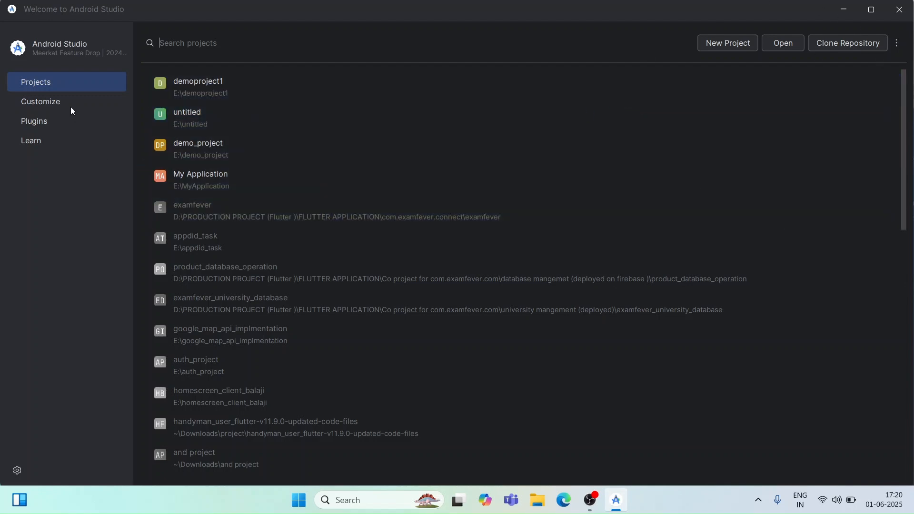
left_click(70, 143)
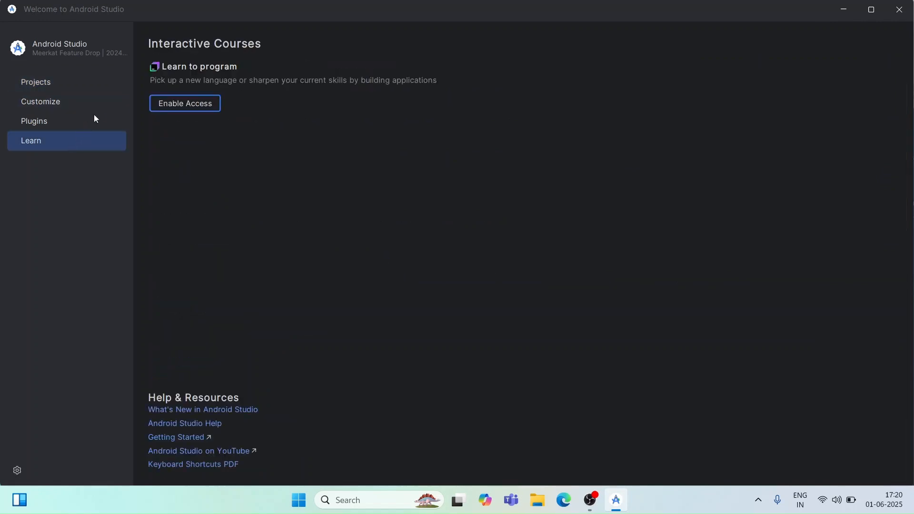
left_click(71, 122)
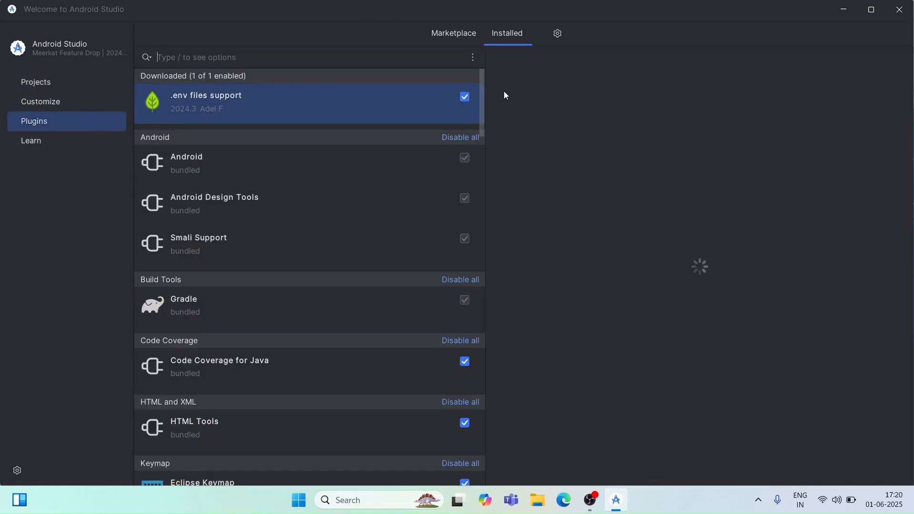
left_click(78, 96)
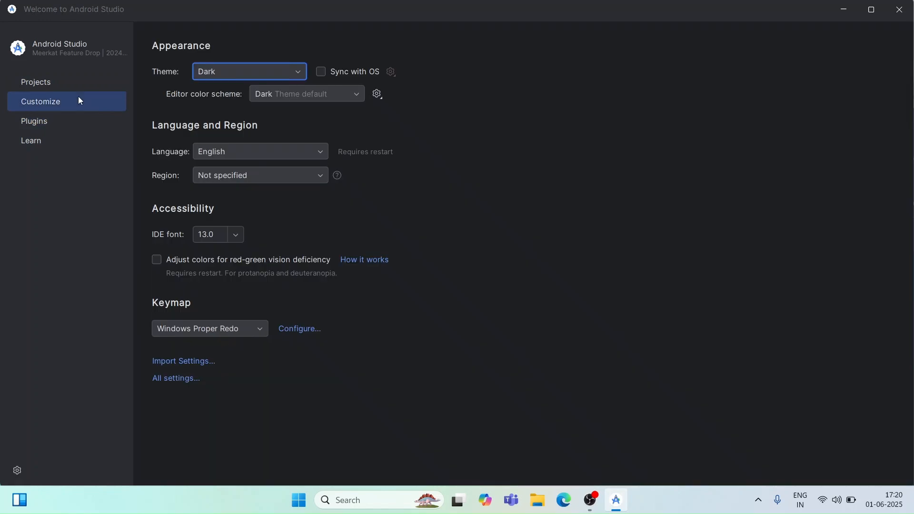
left_click(28, 79)
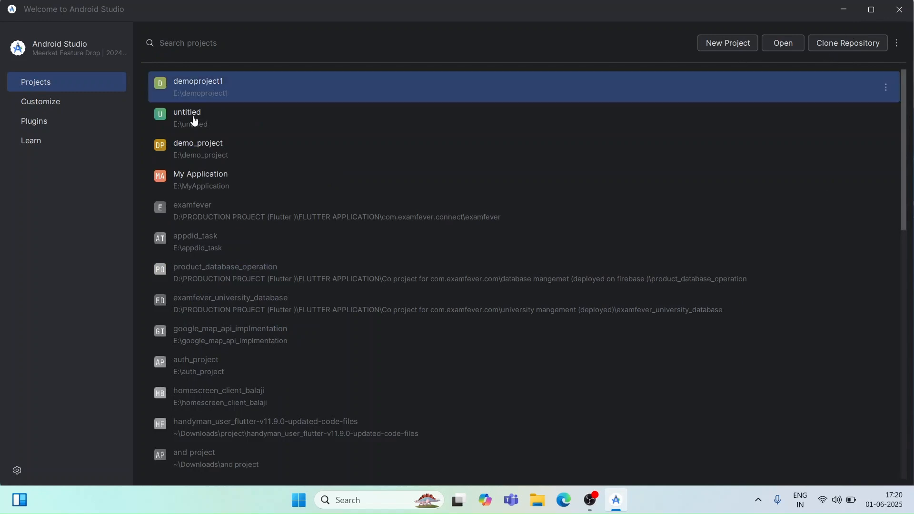
Step: Search the plugin Marketplace for "dart" and install the Dart plugin by JetBrains
left_click(67, 123)
left_click(453, 33)
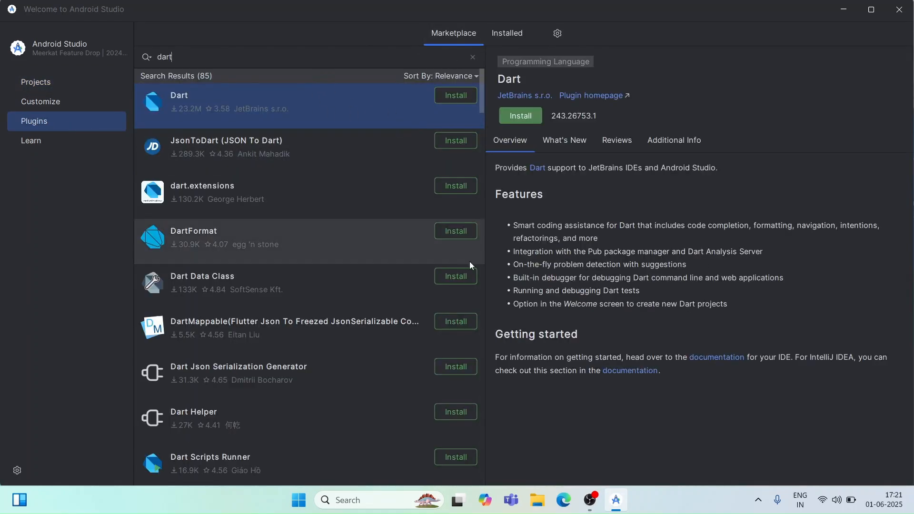
scroll(365, 122, "down", 1)
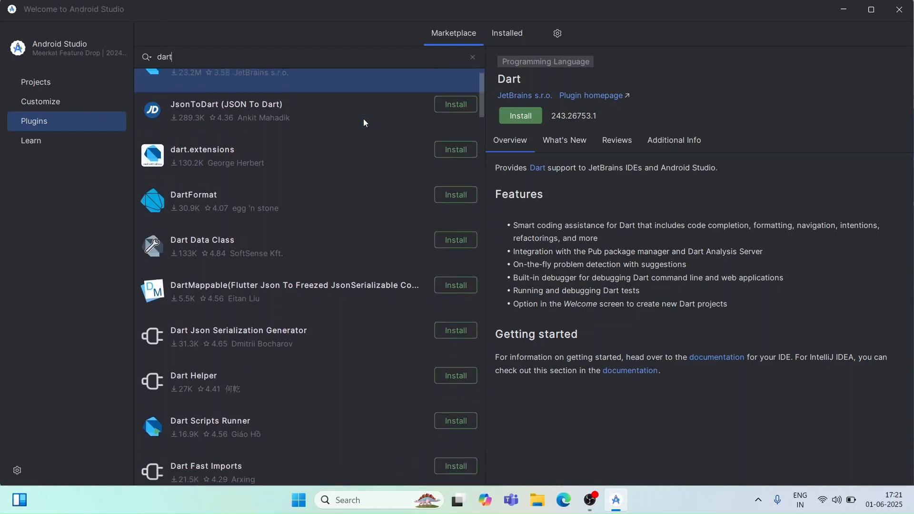
scroll(365, 123, "up", 1)
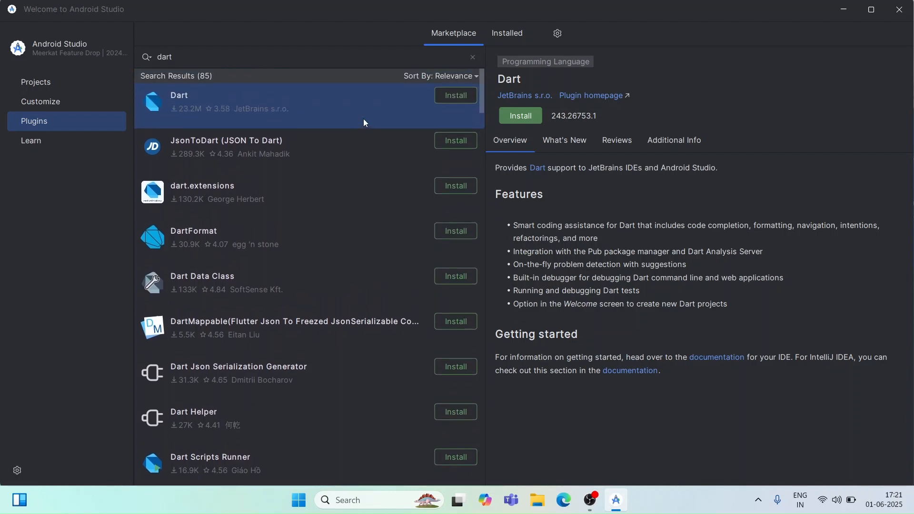
left_click(529, 119)
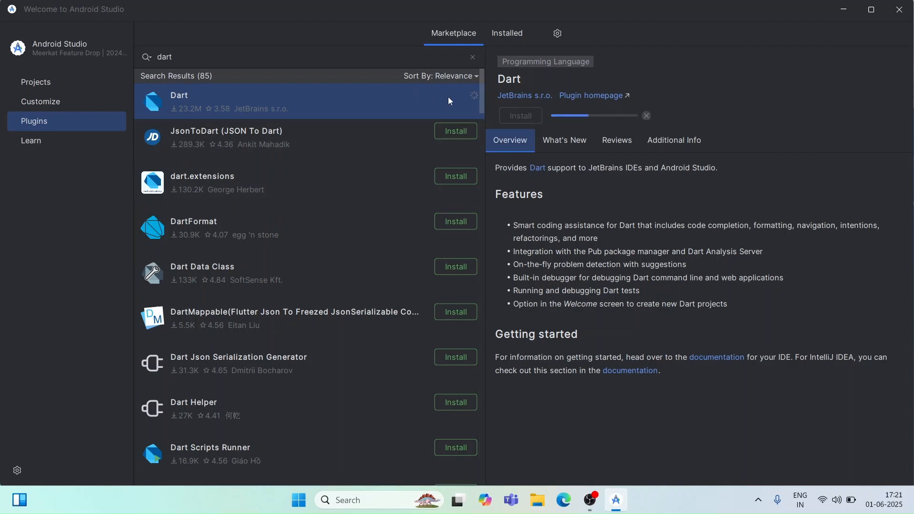
Step: Clear the plugin search, look for "flutter" and install the Flutter plugin by Google
left_click(473, 58)
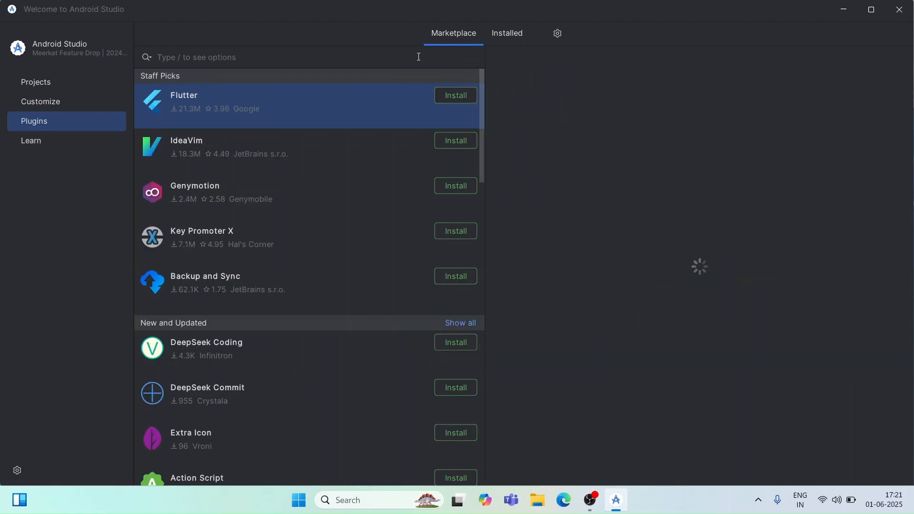
type("flutter")
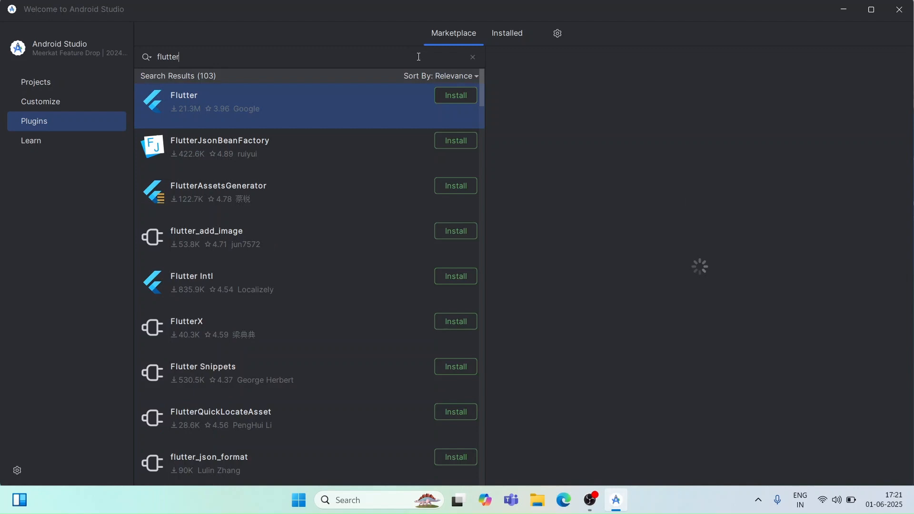
left_click(452, 96)
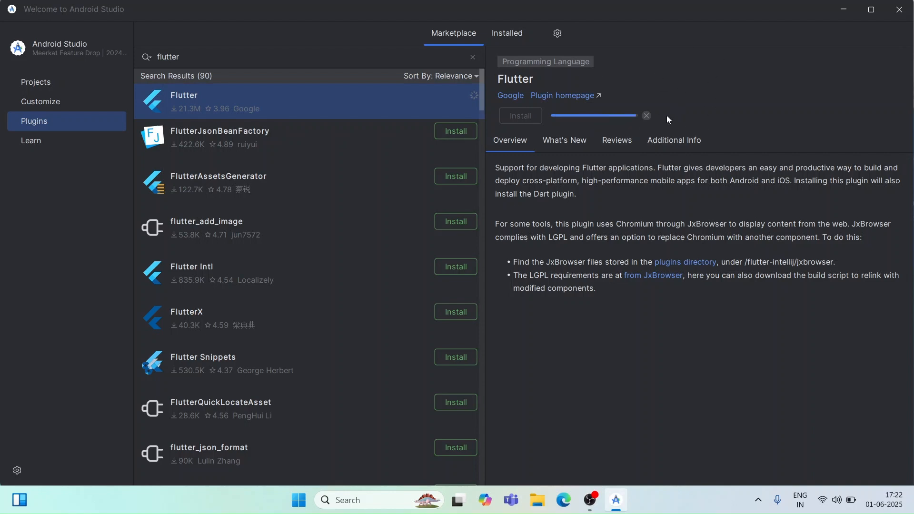
Step: Leave the plugin page and start a new Flutter project from the Projects view
left_click(58, 93)
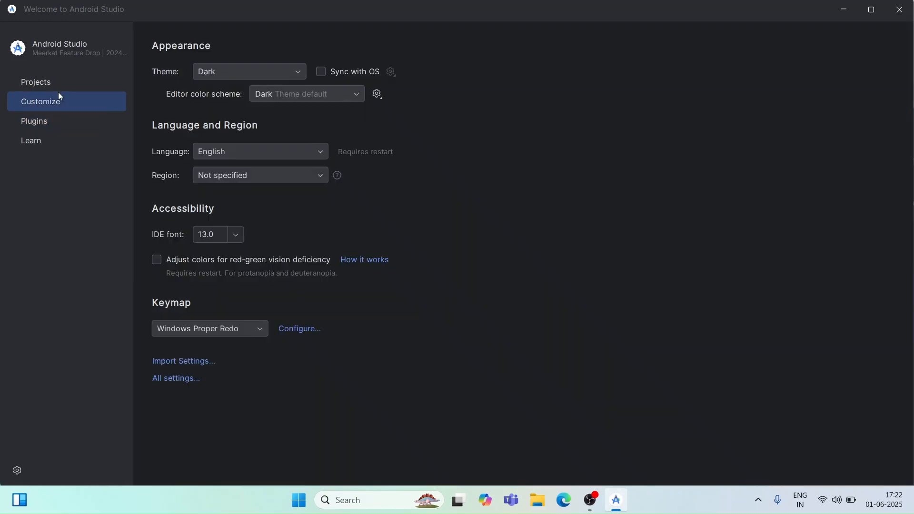
left_click(478, 274)
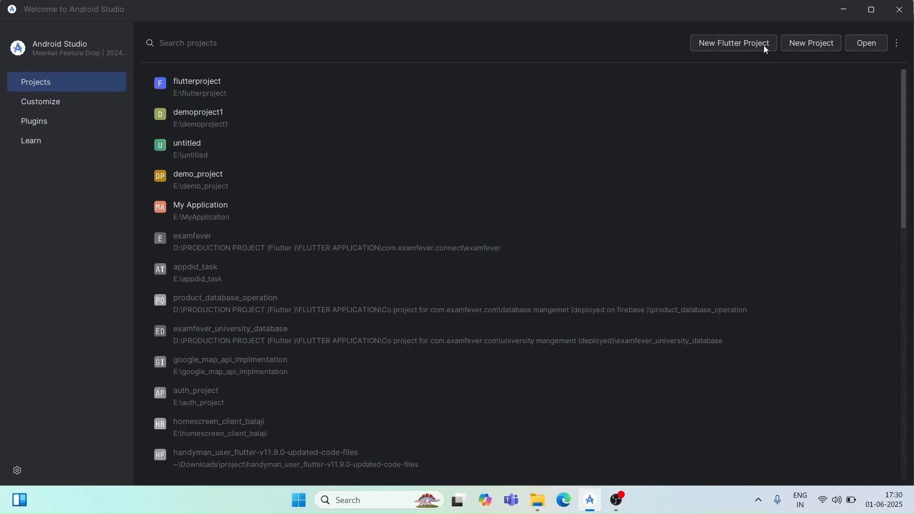
left_click(751, 46)
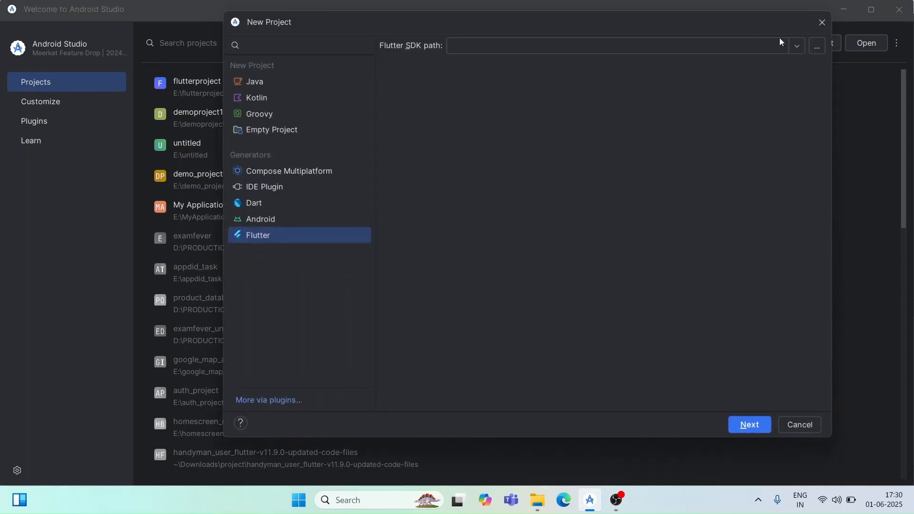
Step: Browse the C: drive and set the Flutter SDK path to C:\Flutterr\flutter_windows_3.32.0-stable\flutter
left_click(817, 46)
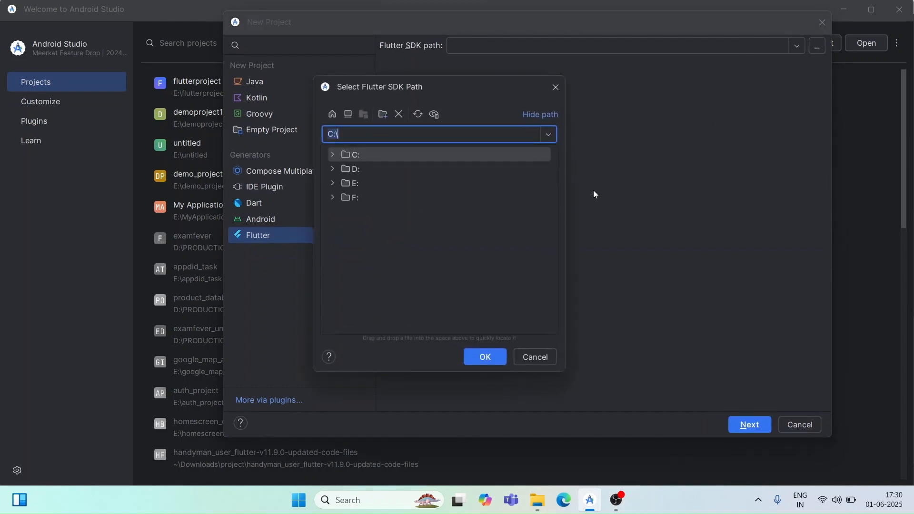
left_click(340, 160)
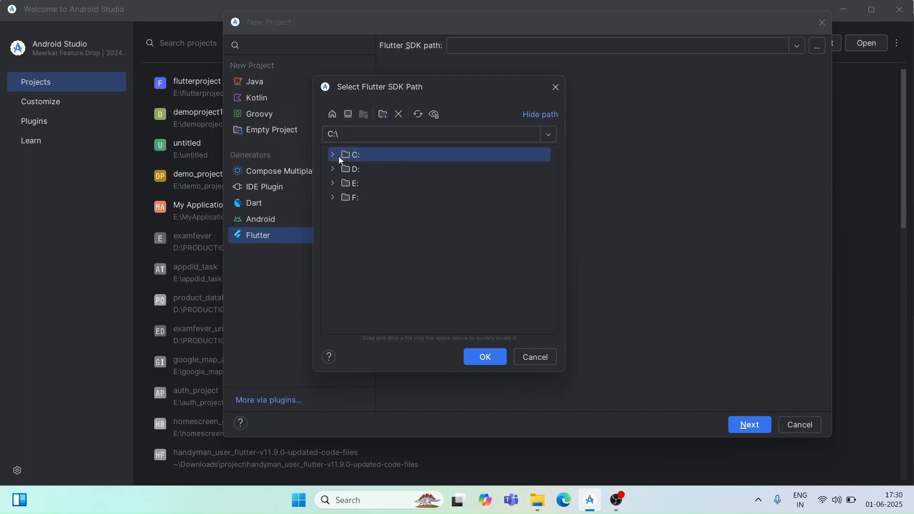
left_click(336, 159)
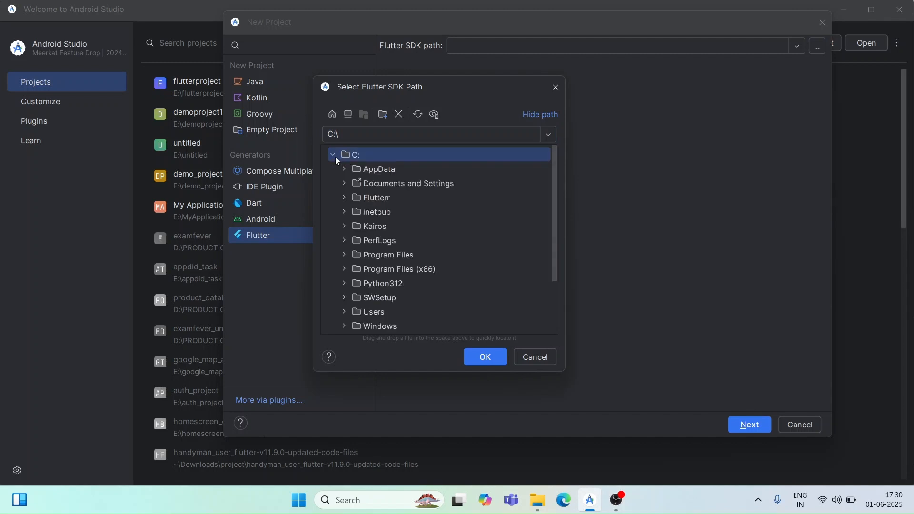
scroll(384, 225, "down", 1)
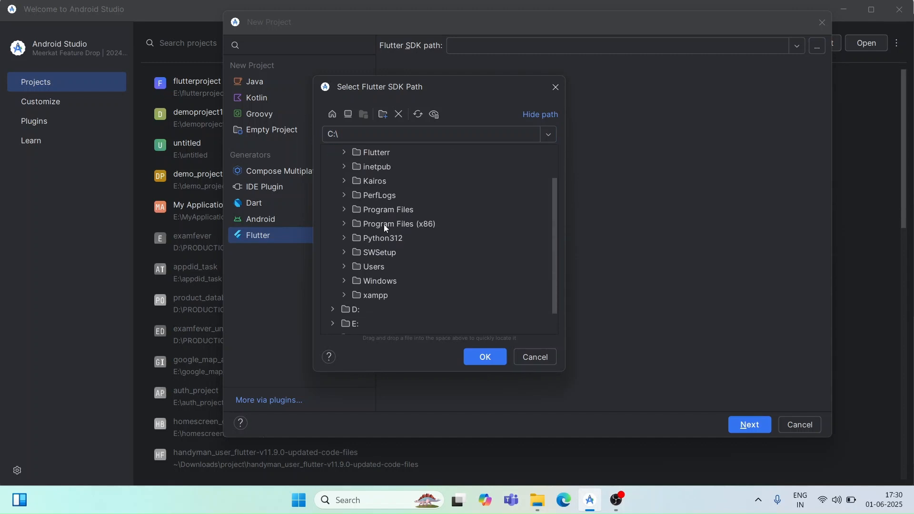
left_click(344, 153)
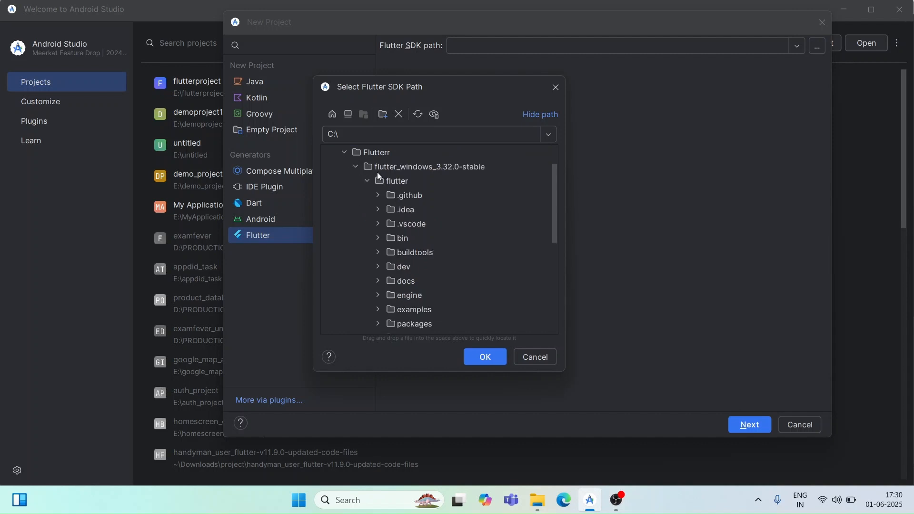
left_click(396, 183)
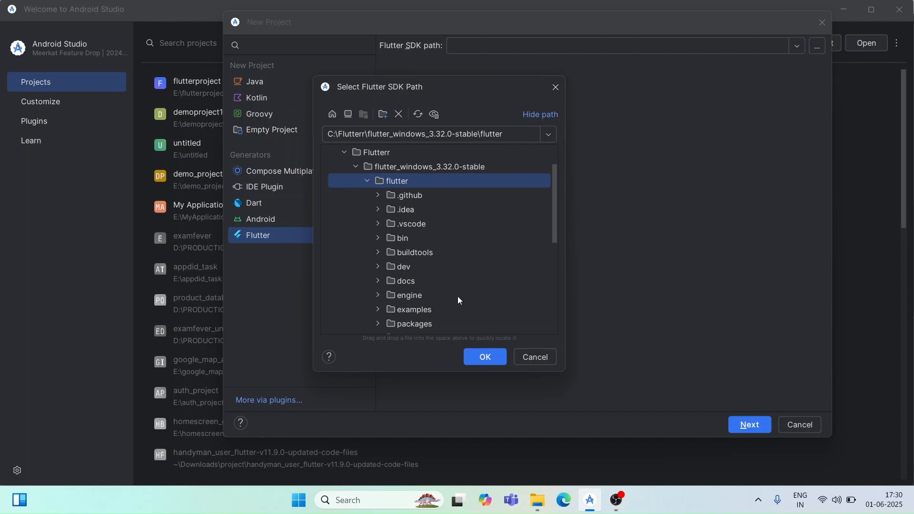
left_click(492, 361)
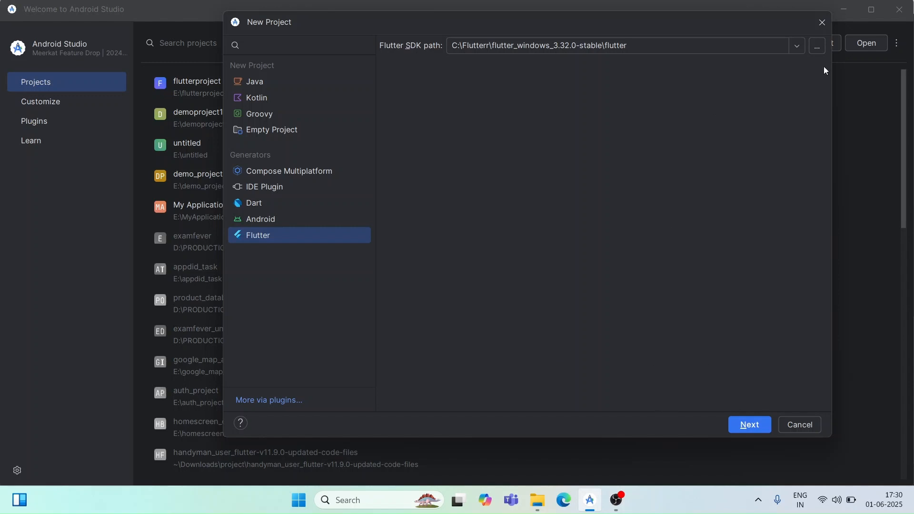
Step: Try to use the parent folder C:\Flutterr\flutter_windows_3.32.0-stable as the Flutter SDK path
left_click(816, 45)
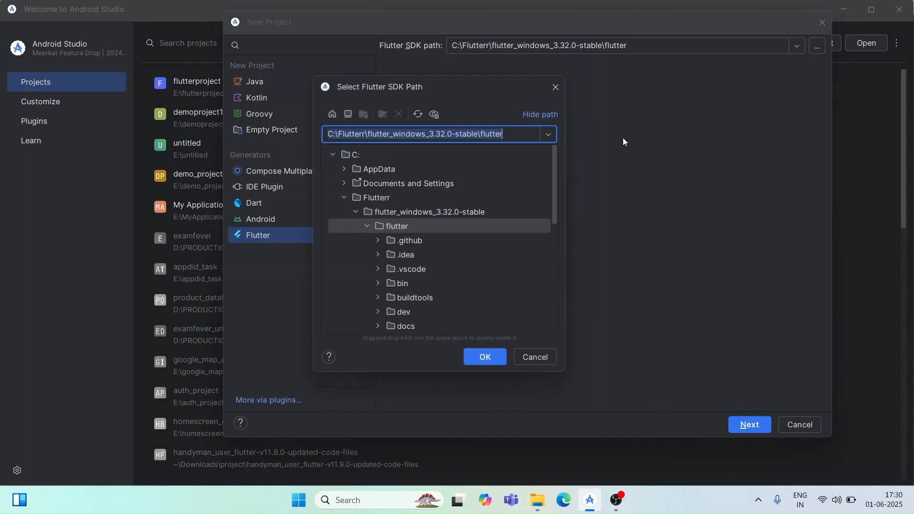
left_click(452, 210)
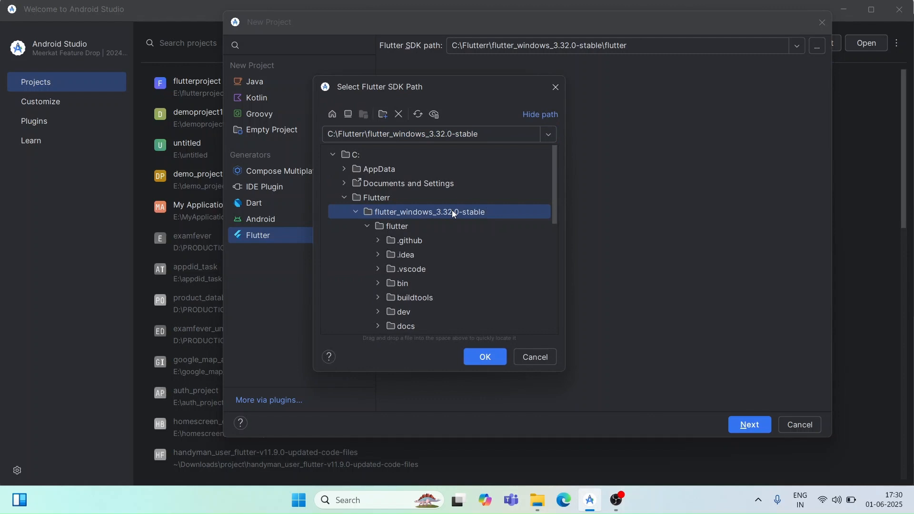
left_click(488, 356)
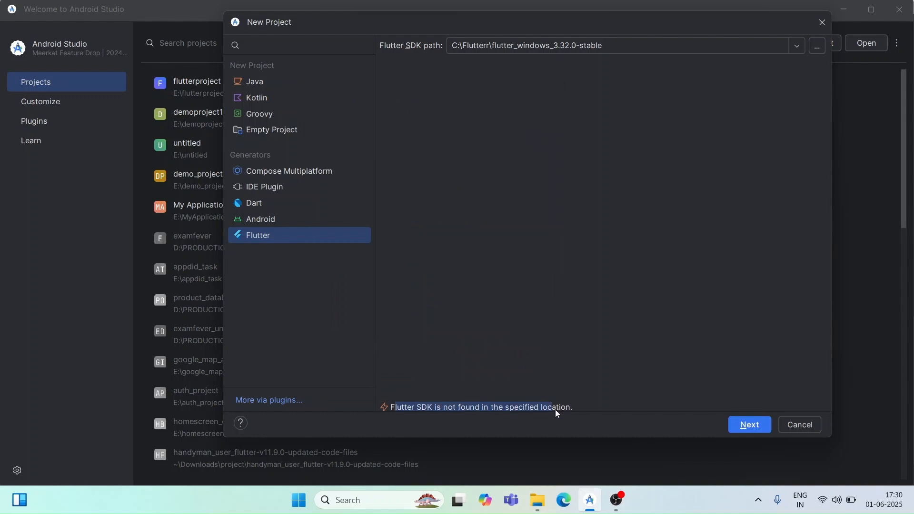
left_click(613, 408)
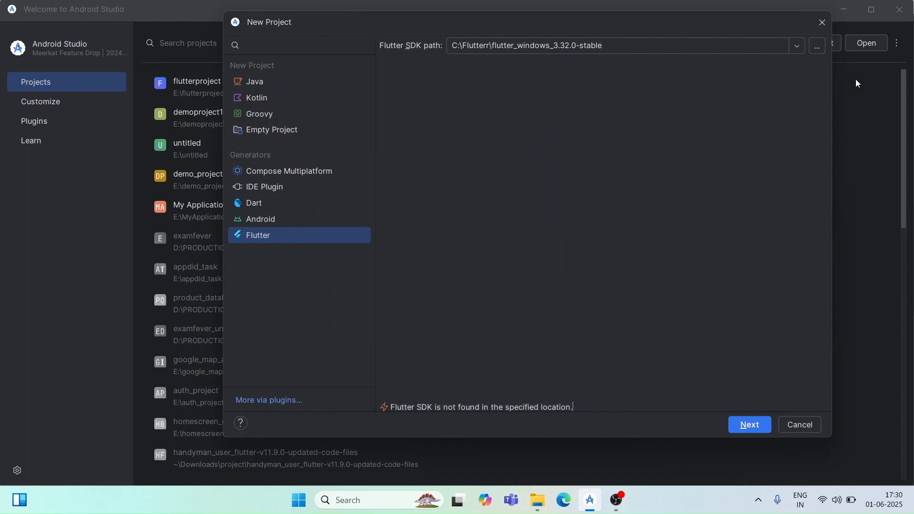
Step: Set the Flutter SDK path back to the flutter subfolder of flutter_windows_3.32.0-stable and continue to the project details
left_click(818, 47)
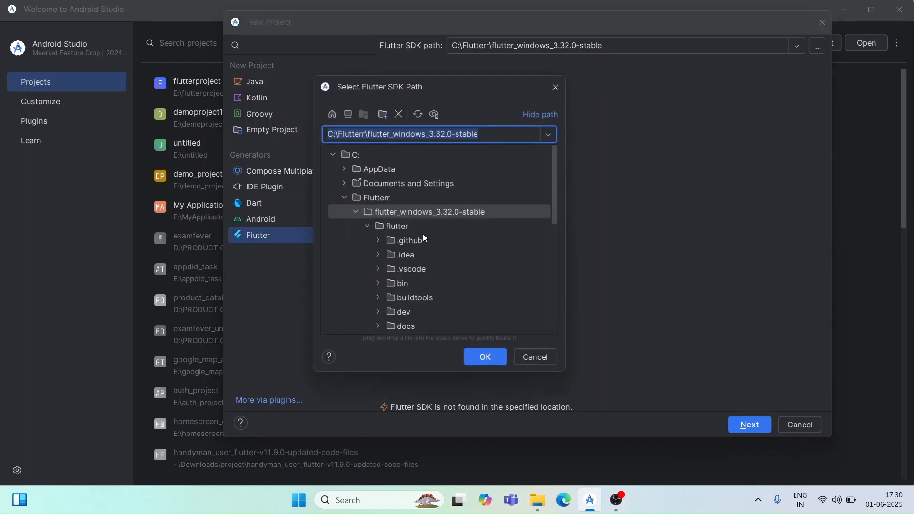
left_click(407, 231)
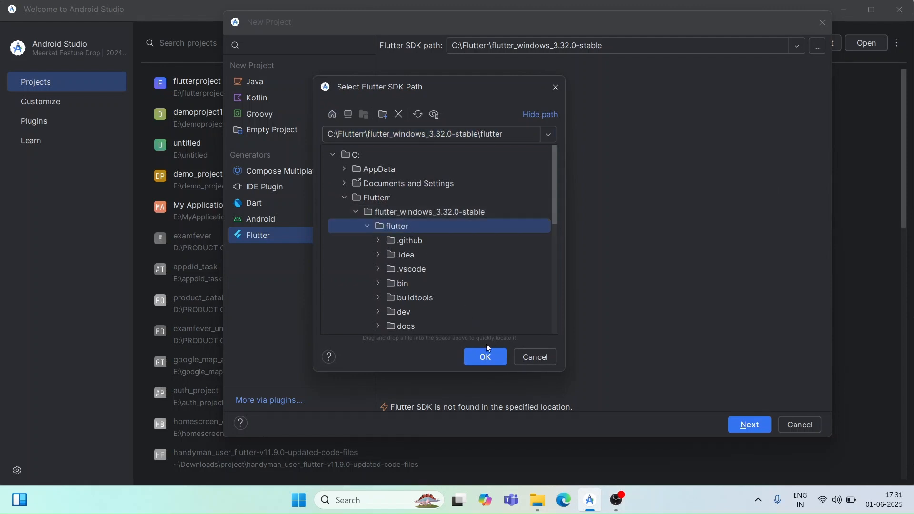
left_click(495, 355)
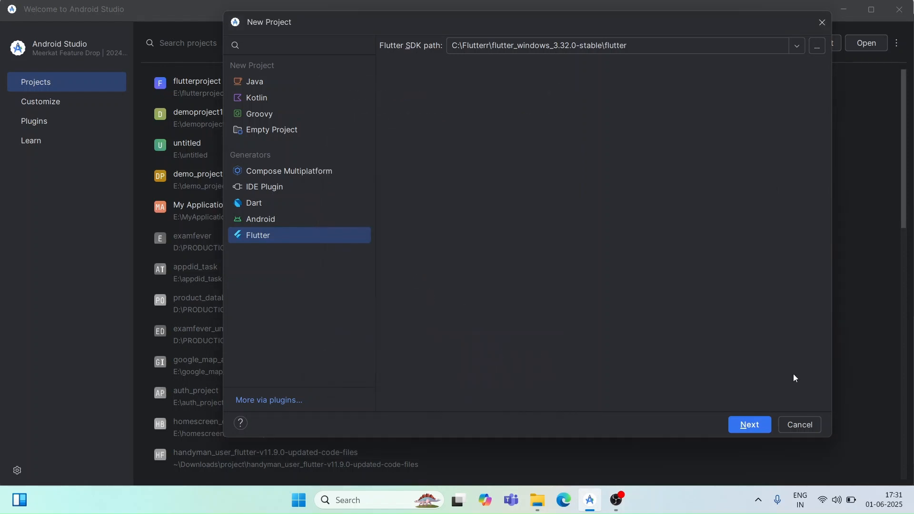
left_click(757, 429)
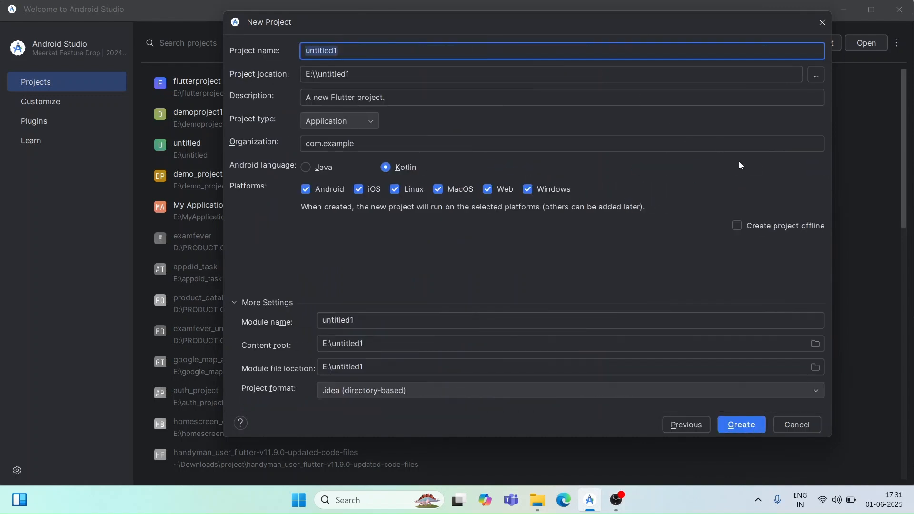
Step: Name the project untitled1demoproject and create it with the default location and platforms
left_click(506, 56)
type("de")
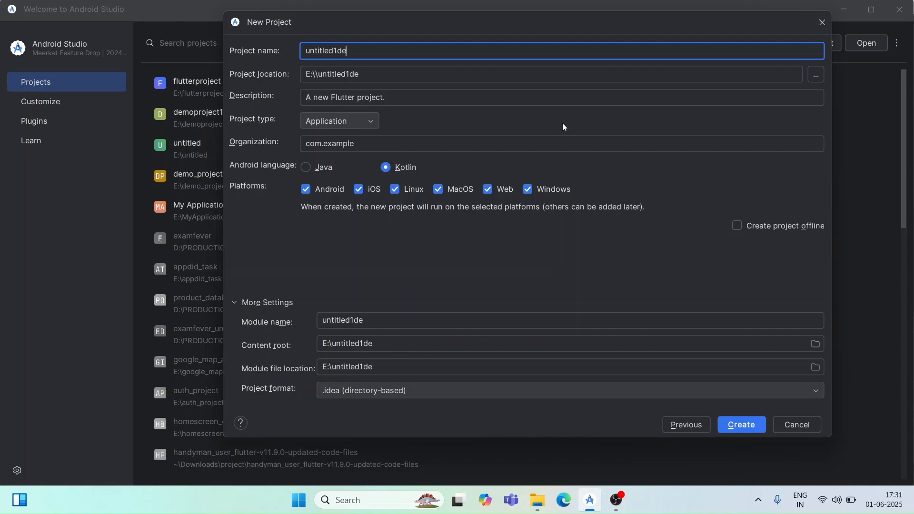
type("moproject")
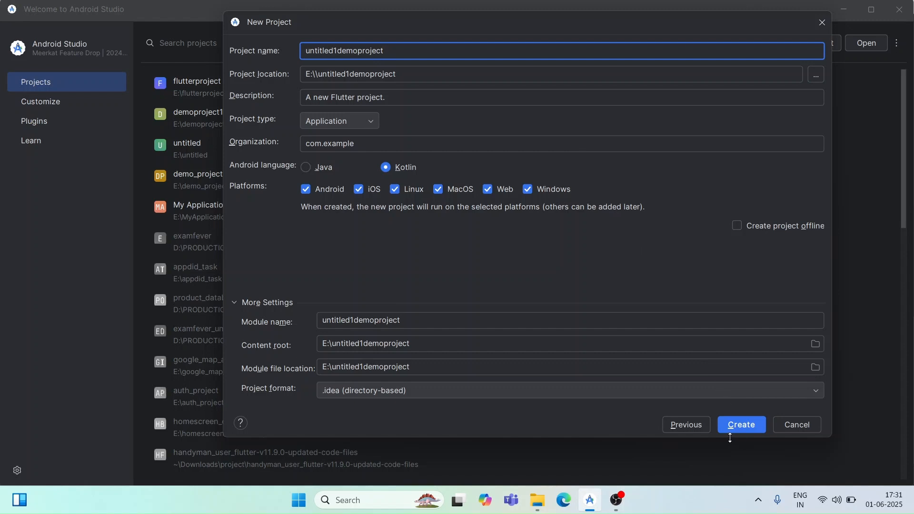
left_click(754, 430)
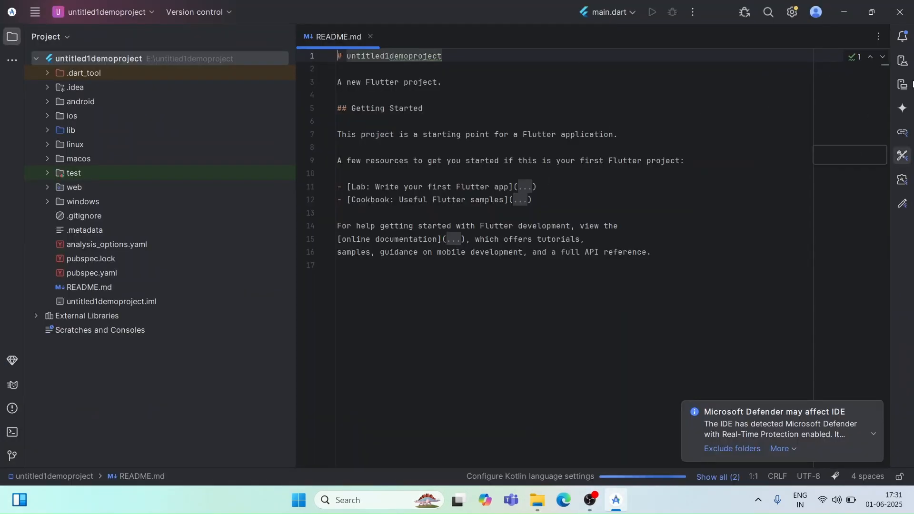
Step: Start the Small Phone API 36 virtual device
left_click(903, 82)
left_click(903, 62)
left_click(867, 96)
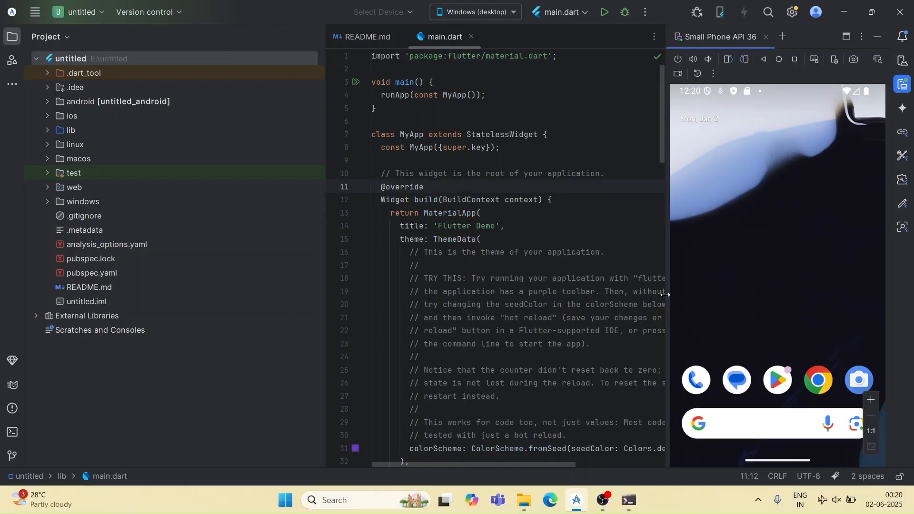
Step: Launch Command Prompt in a maximized window, run flutter doctor and examine the Android toolchain entry in its report
key("super")
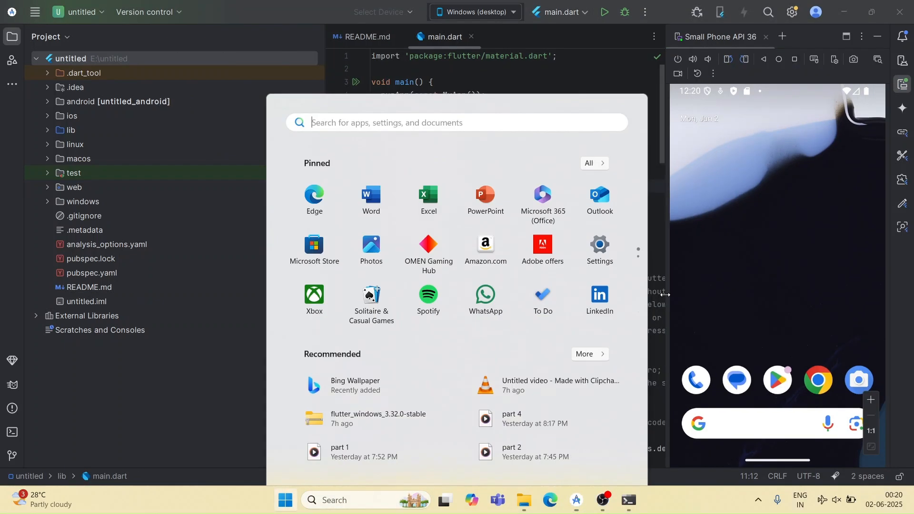
type("cm")
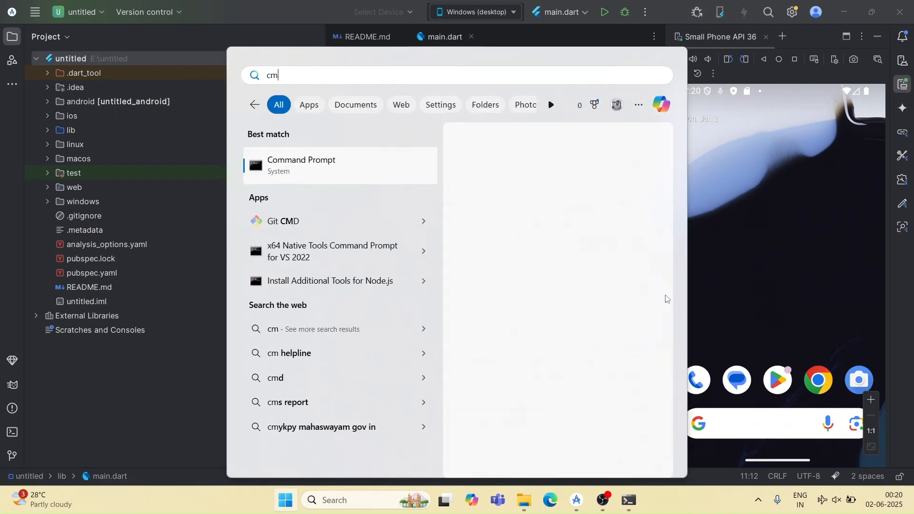
key("Return")
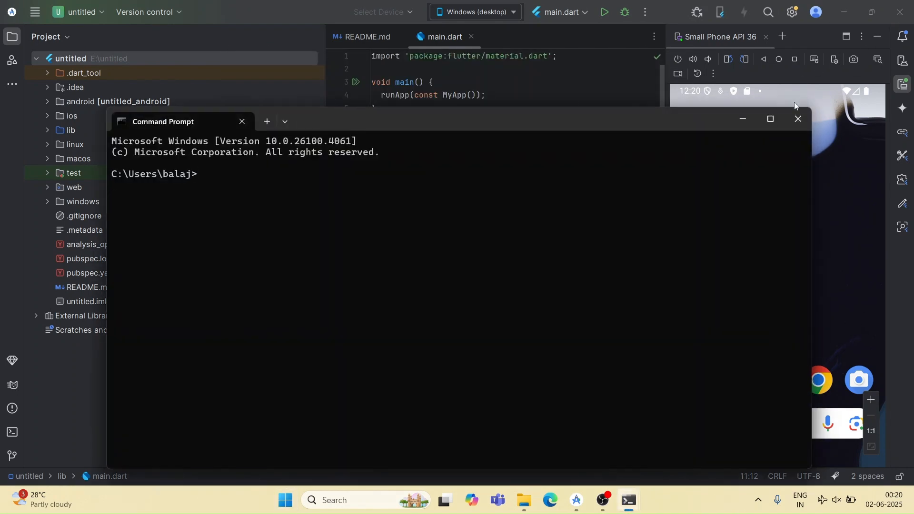
left_click(772, 118)
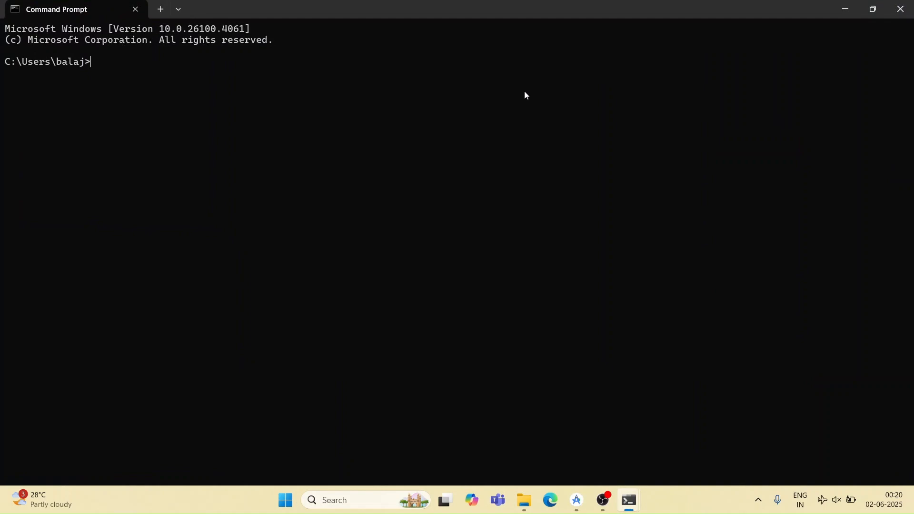
type("flutter doctor")
key("Return")
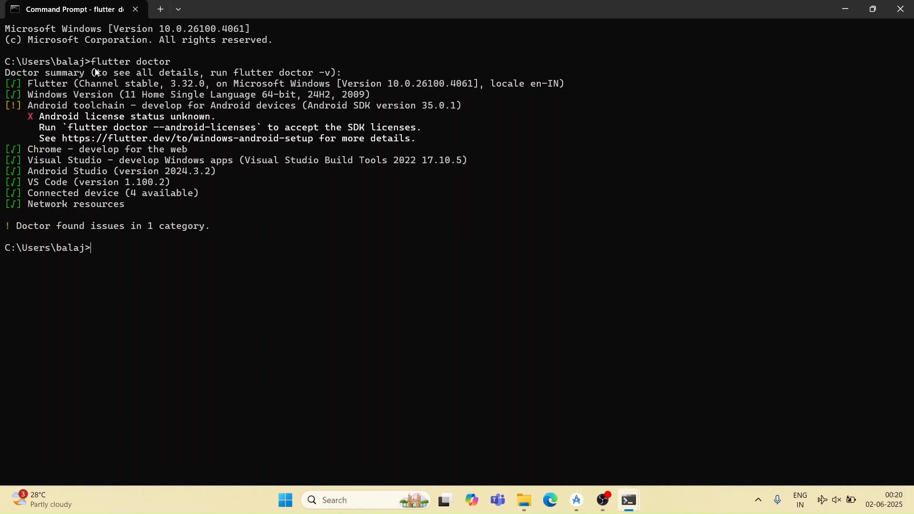
left_click_drag(4, 96, 418, 137)
left_click(29, 106)
key("ctrl+c")
Step: Switch to Android Studio, open the SDK Manager's SDK Tools list and collapse the Build-Tools 36 and NDK (Side by side) groups
key("alt+Tab")
left_click(794, 12)
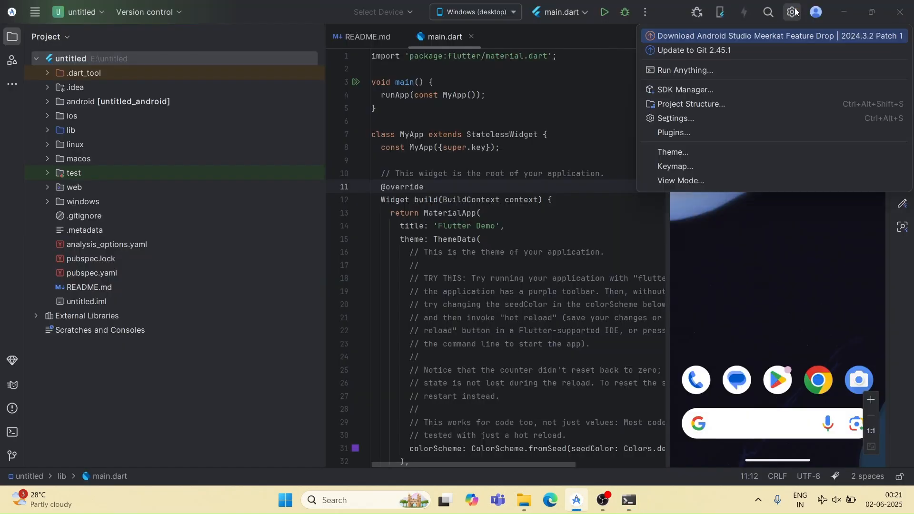
left_click(784, 88)
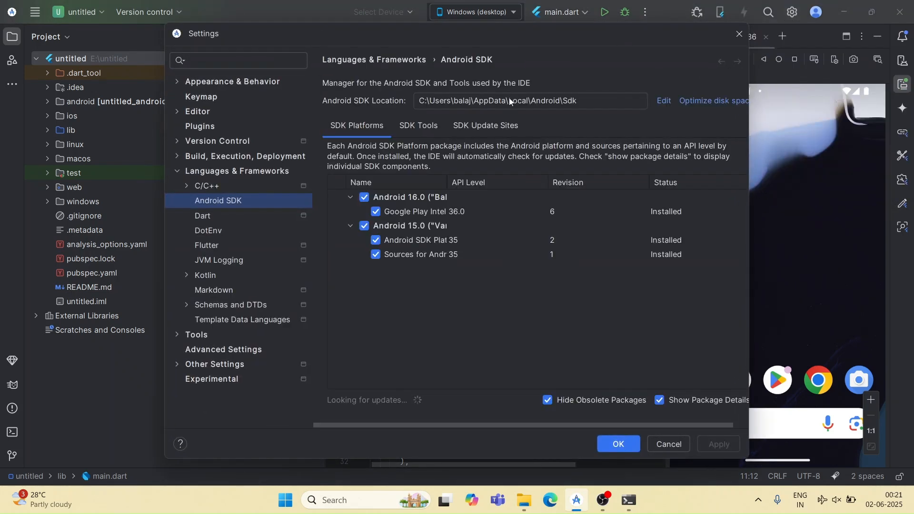
left_click(419, 127)
scroll(446, 244, "down", 1)
scroll(445, 243, "up", 1)
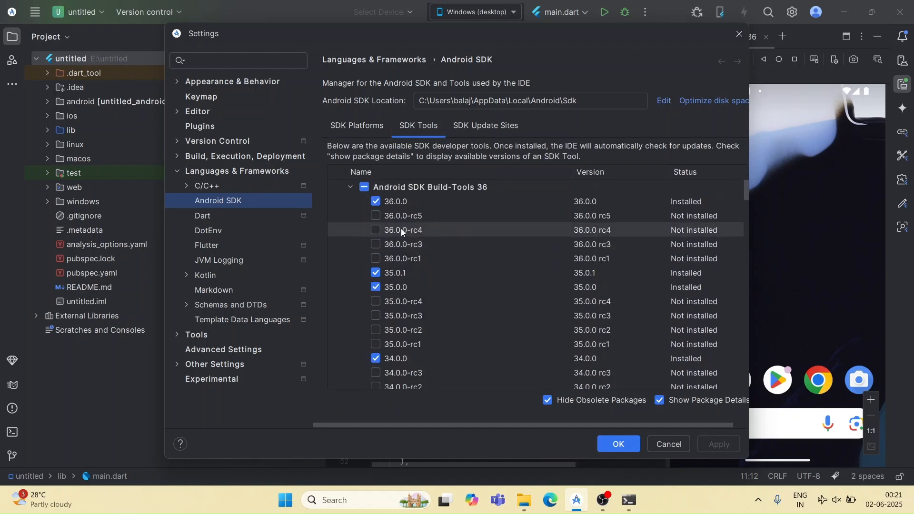
left_click(349, 188)
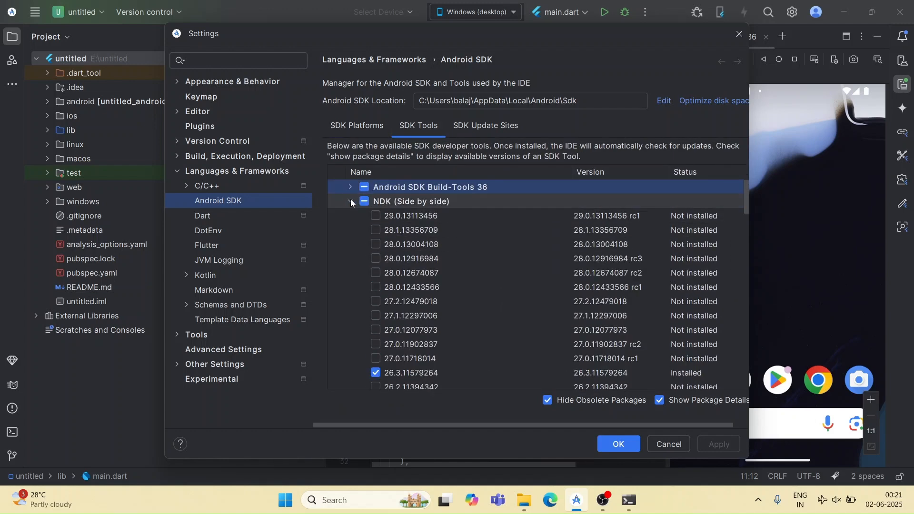
left_click(350, 200)
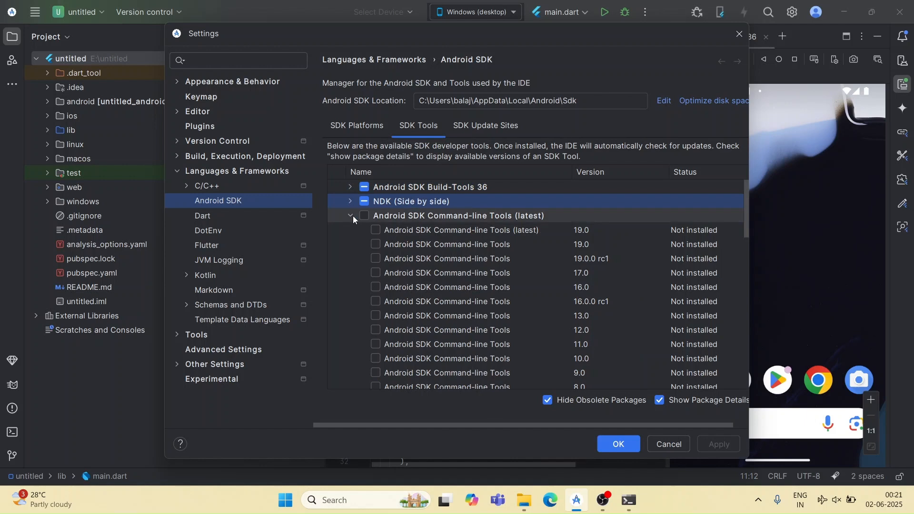
Step: Install Android SDK Command-line Tools (latest) version 19.0 from the SDK Tools list and finish the component installer
left_click(376, 230)
left_click(452, 258)
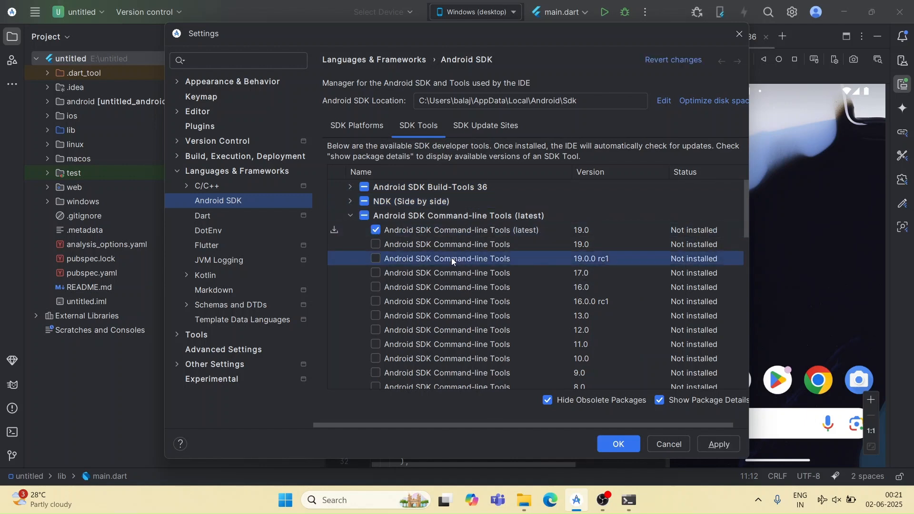
left_click(337, 229)
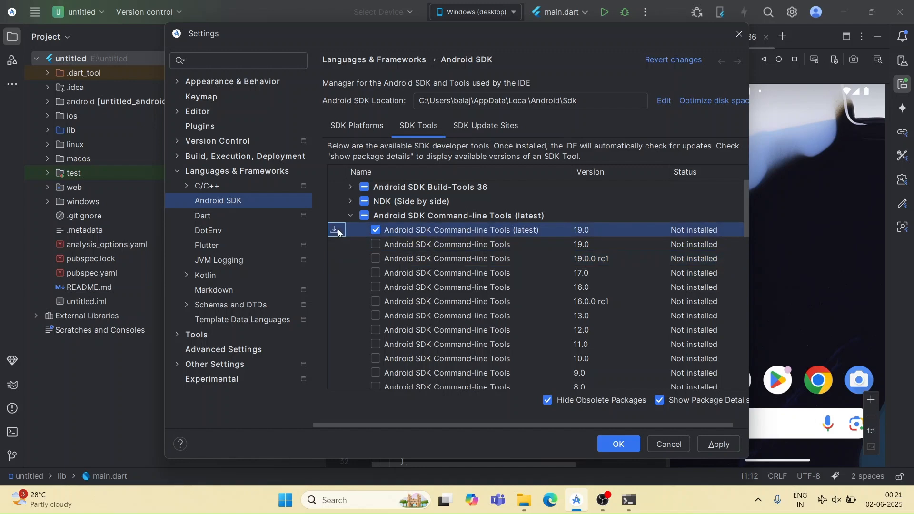
left_click(627, 443)
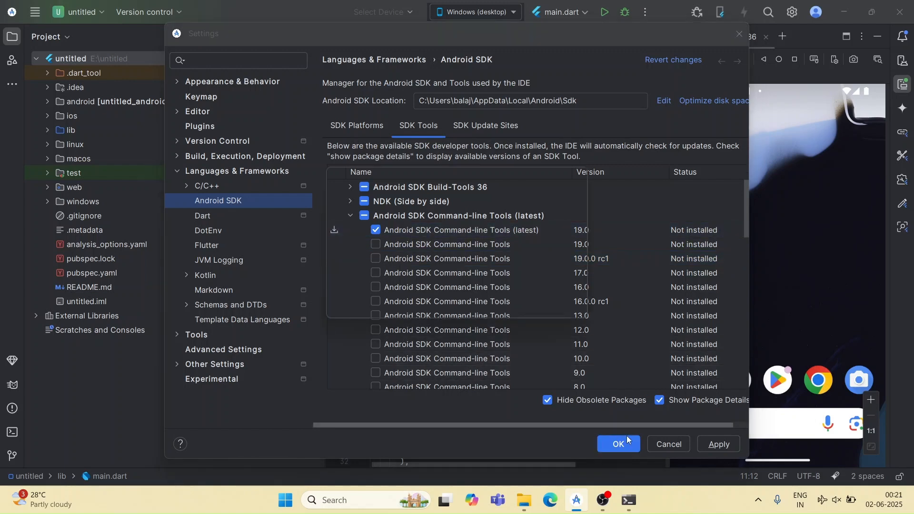
left_click(556, 298)
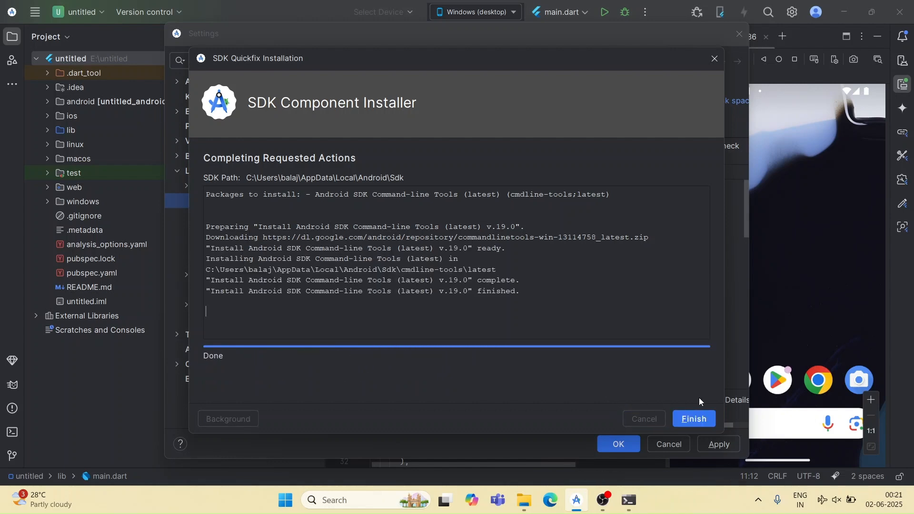
left_click(703, 418)
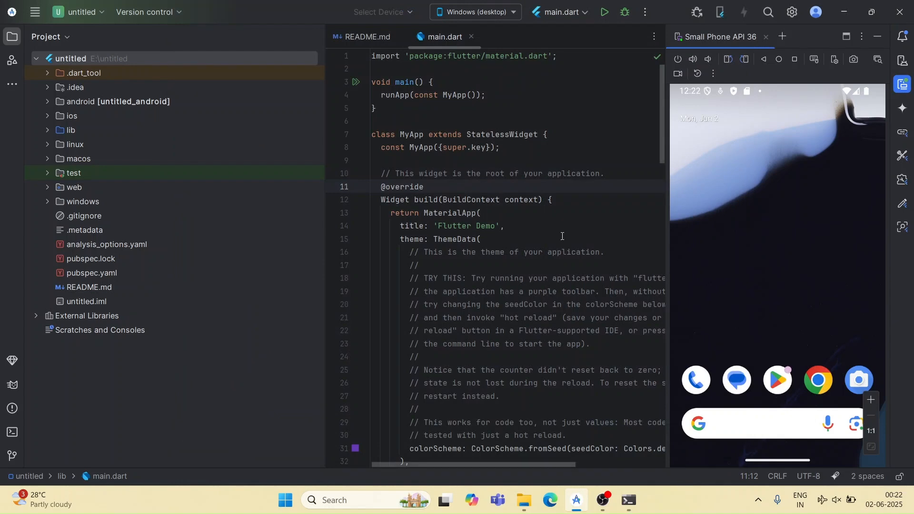
Step: Launch Command Prompt in a maximized window and run flutter doctor
key("super")
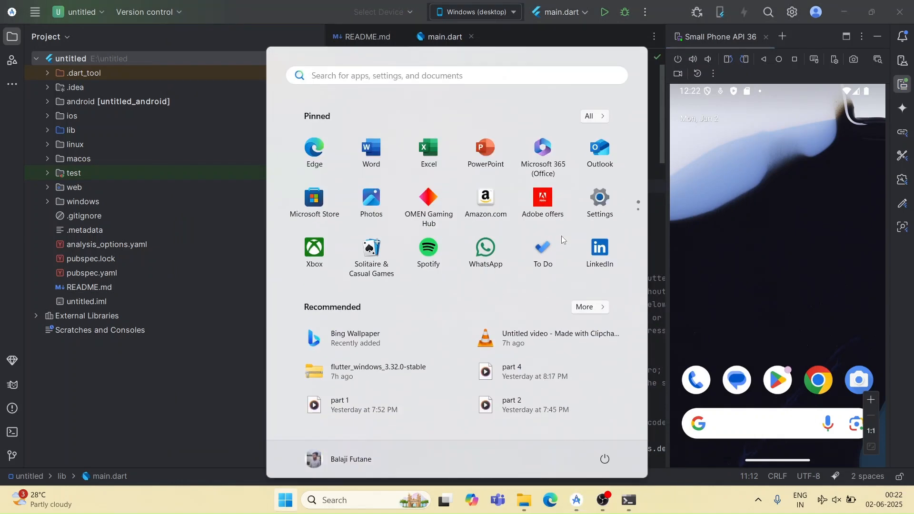
type("cm")
key("Return")
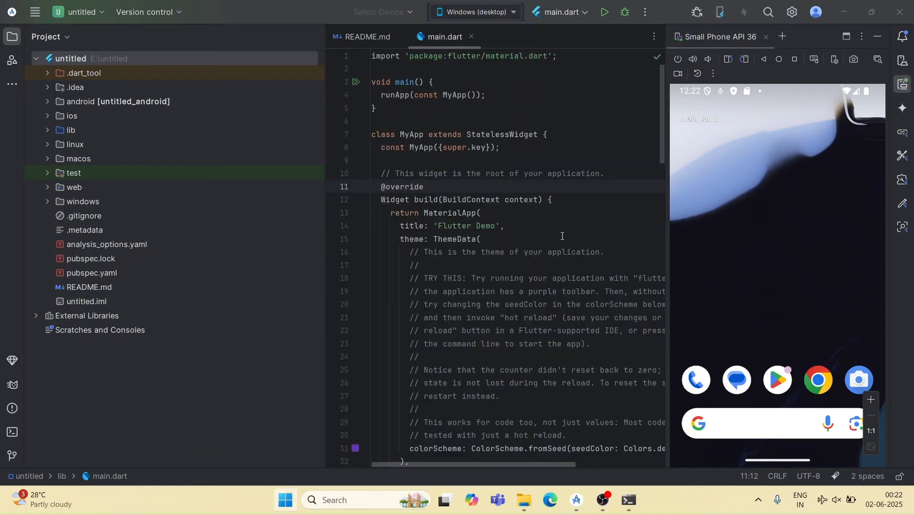
left_click(698, 43)
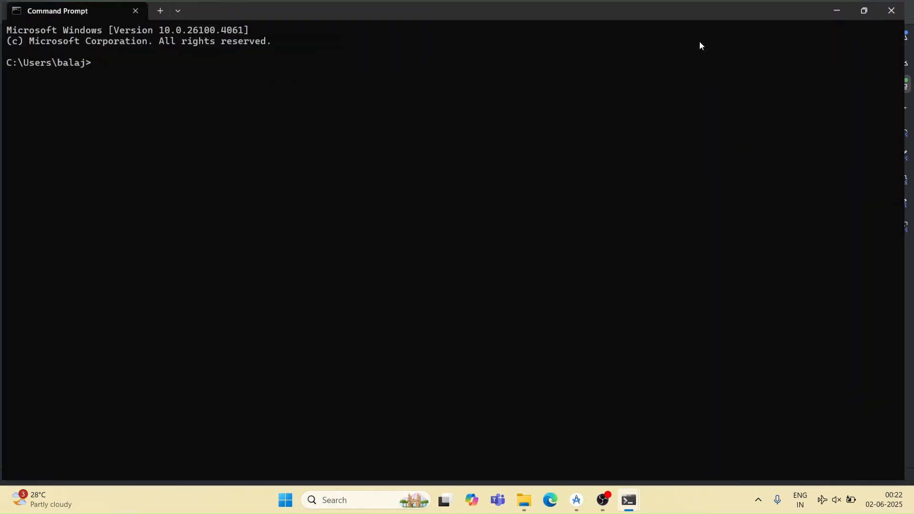
type("flutter doc")
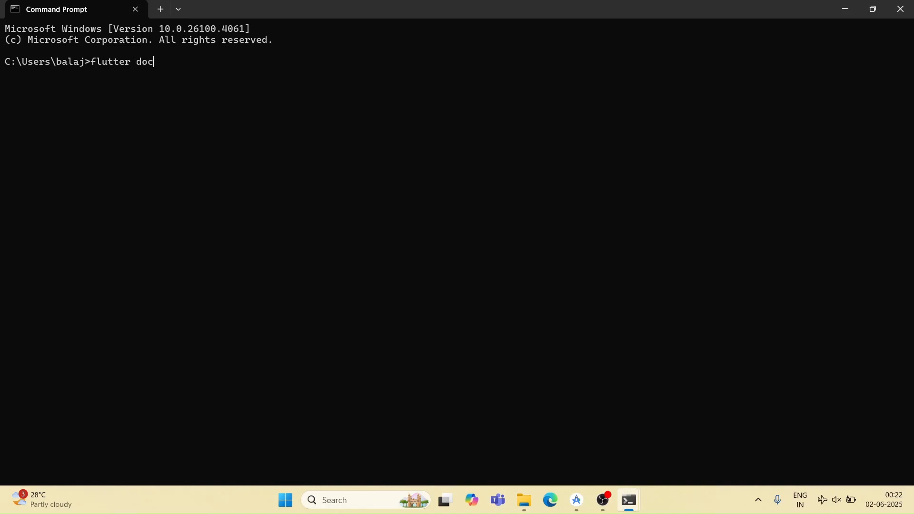
type("tor")
key("Return")
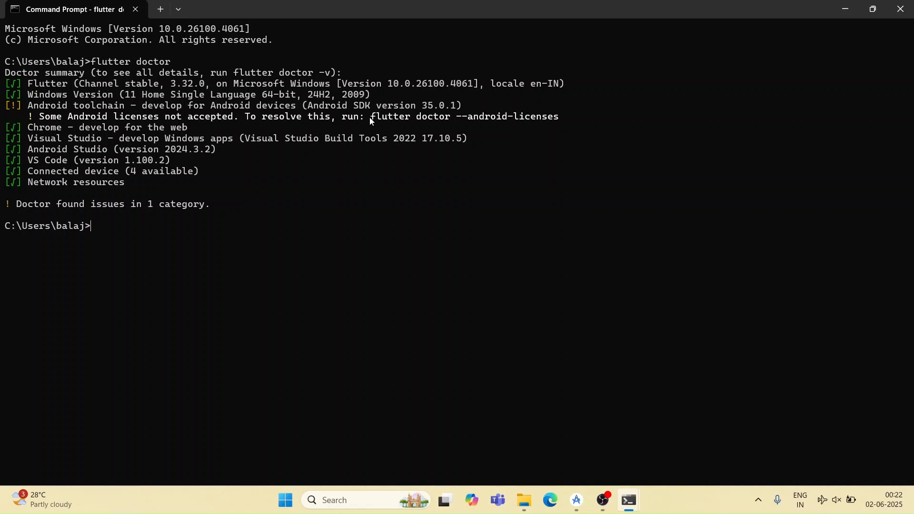
Step: Copy the flutter doctor --android-licenses command from the report, run it and agree to review the unaccepted licenses
left_click_drag(367, 118, 581, 120)
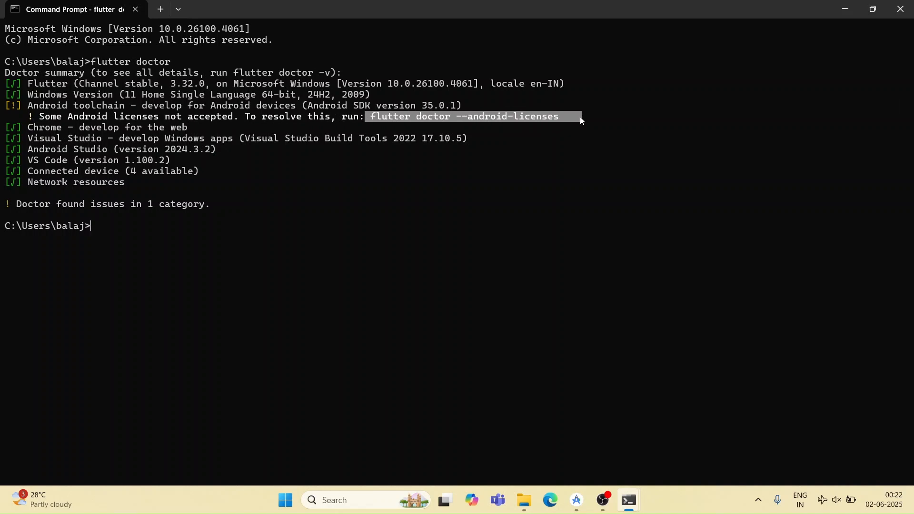
key("ctrl+c")
key("Return")
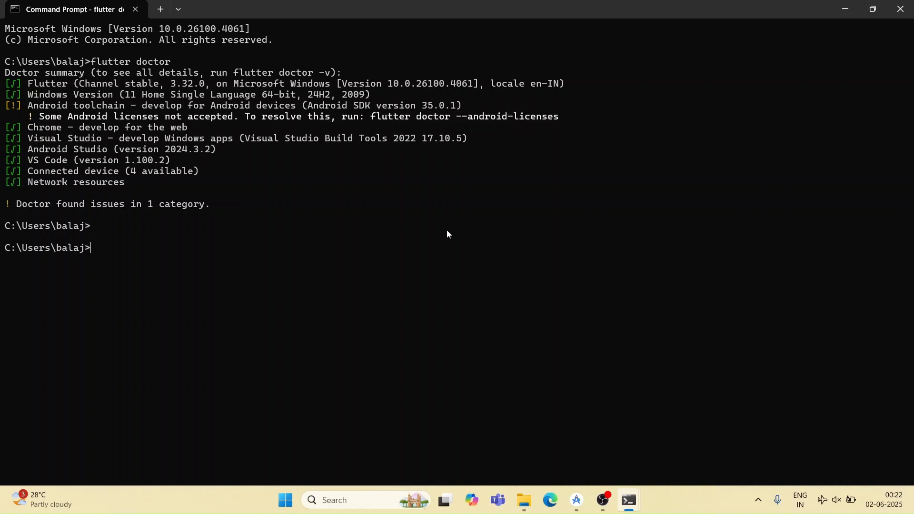
key("ctrl+v")
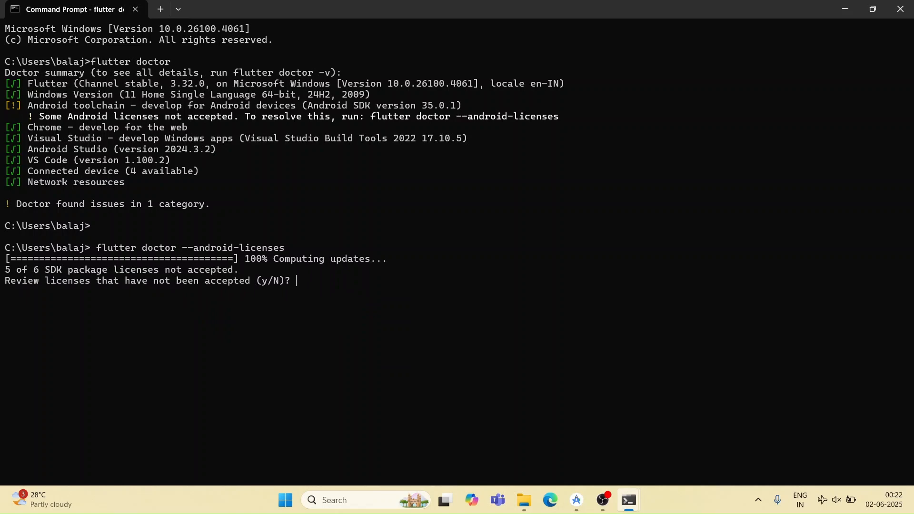
type("y")
key("Return")
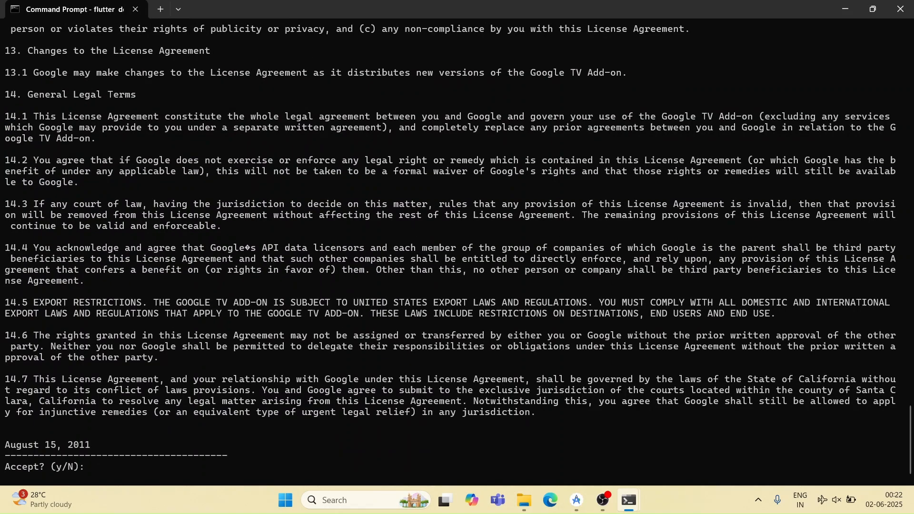
Step: Accept the Google TV Add-on, SDK, Preview and GDK license agreements, leaving the MIPS license prompt without an answer
type("y")
key("Return")
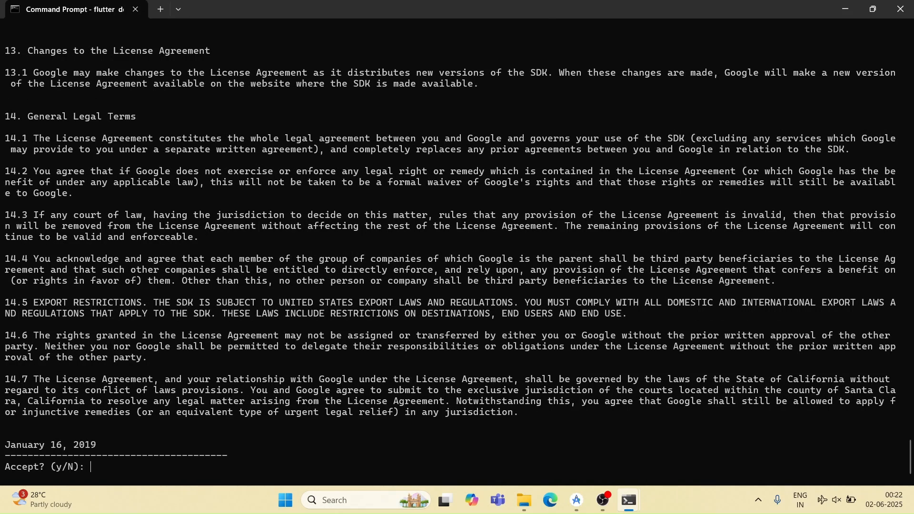
type("y")
key("Return")
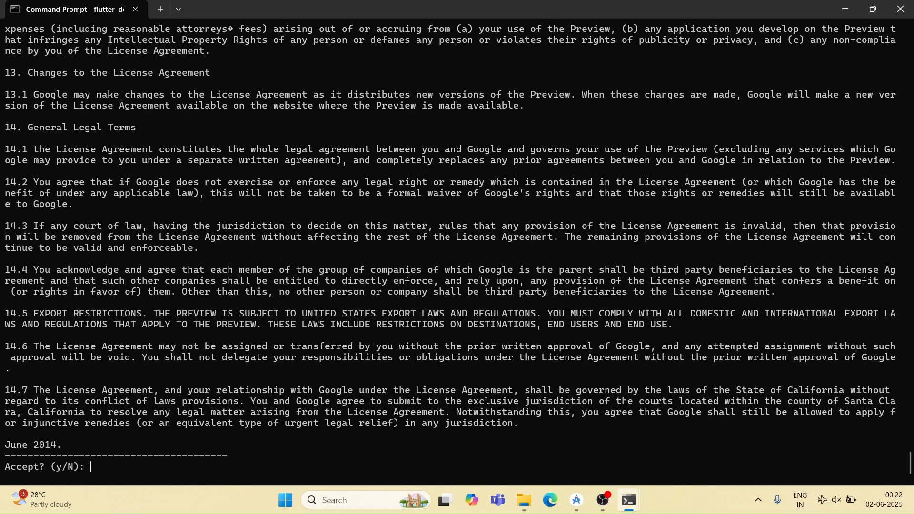
type("y")
key("Return")
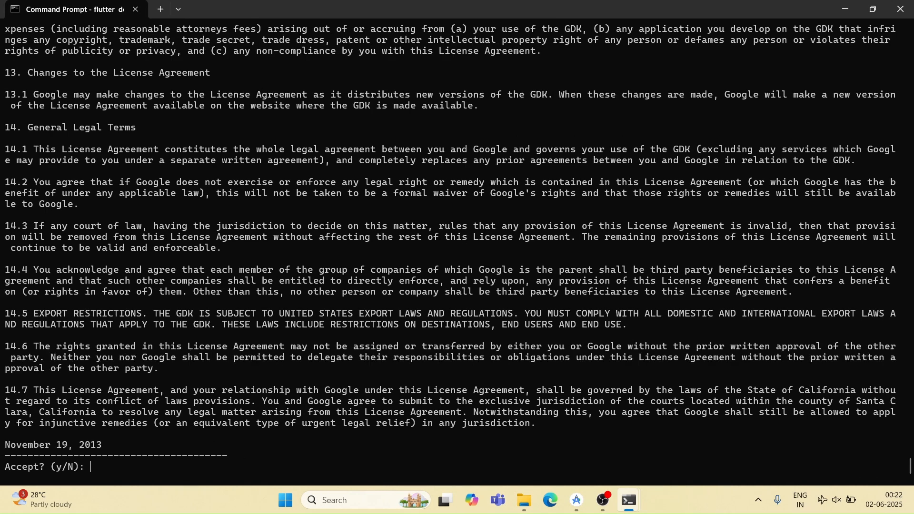
type("y")
key("Return")
key("Return")
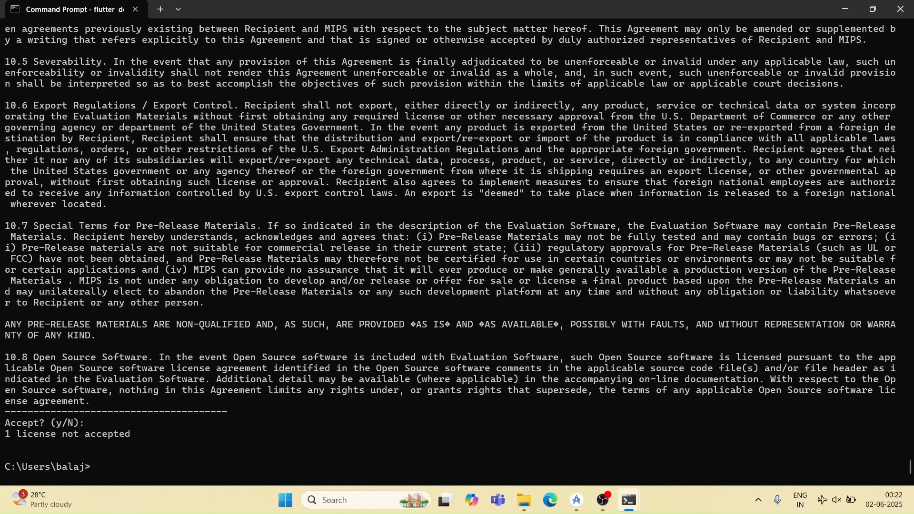
Step: Run flutter doctor again to recheck the Android license status
key("Up")
key("BackSpace")
key("BackSpace")
key("BackSpace")
key("BackSpace")
key("BackSpace")
key("BackSpace")
key("BackSpace")
key("BackSpace")
key("BackSpace")
key("BackSpace")
key("BackSpace")
key("BackSpace")
key("BackSpace")
key("BackSpace")
key("BackSpace")
key("BackSpace")
key("BackSpace")
key("BackSpace")
key("BackSpace")
key("Return")
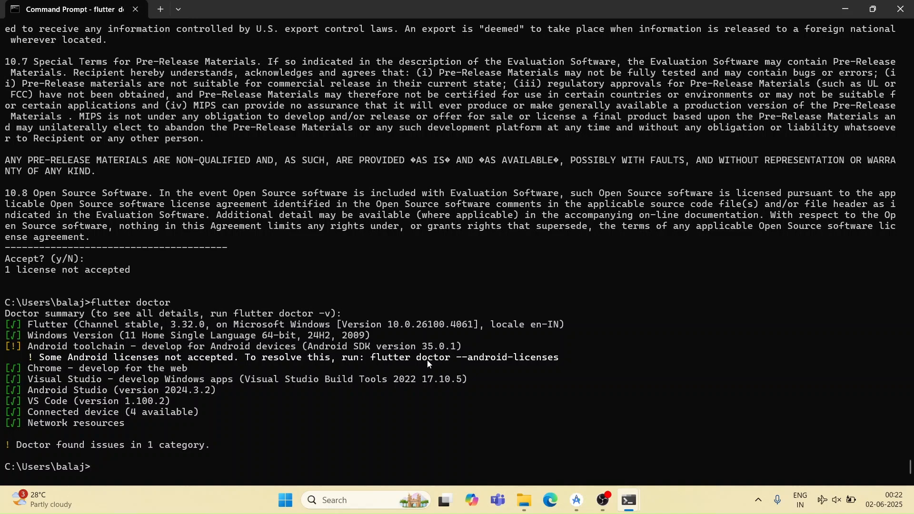
Step: Rerun flutter doctor --android-licenses, agree to the review and accept the remaining MIPS license
key("Up")
key("Up")
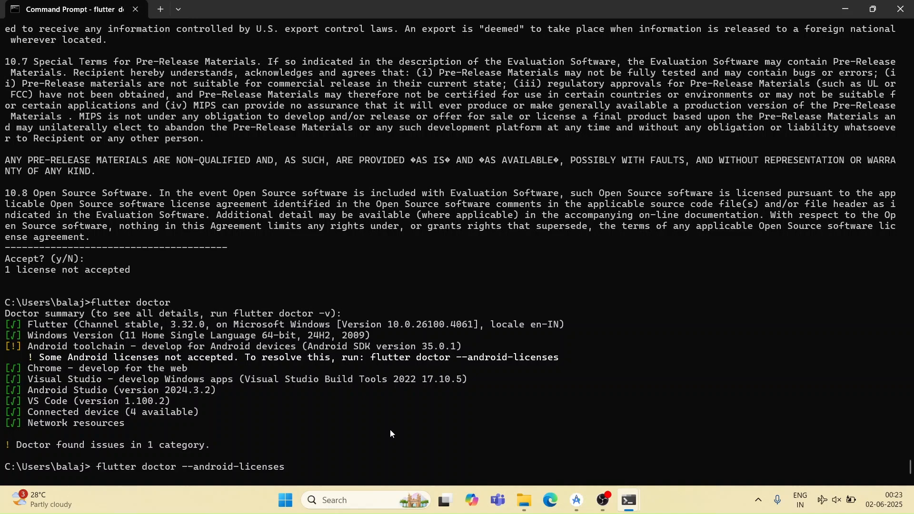
key("Return")
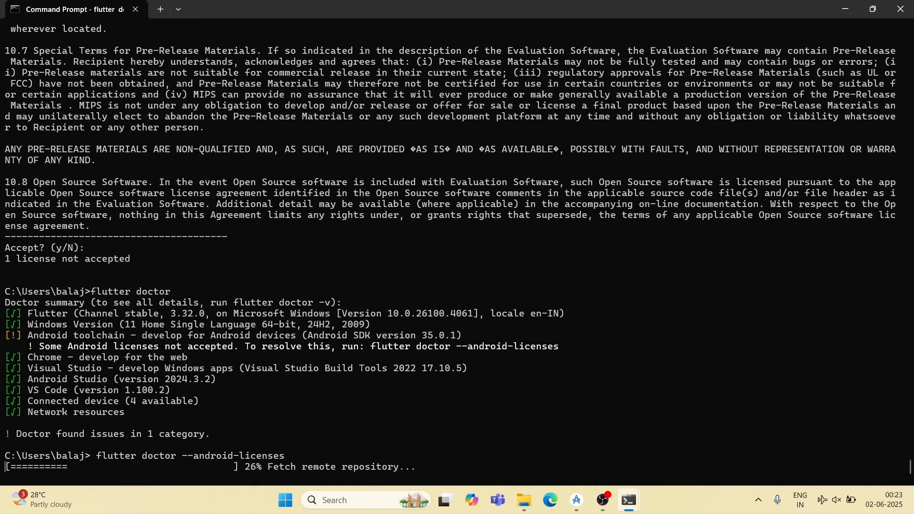
type("y")
key("Return")
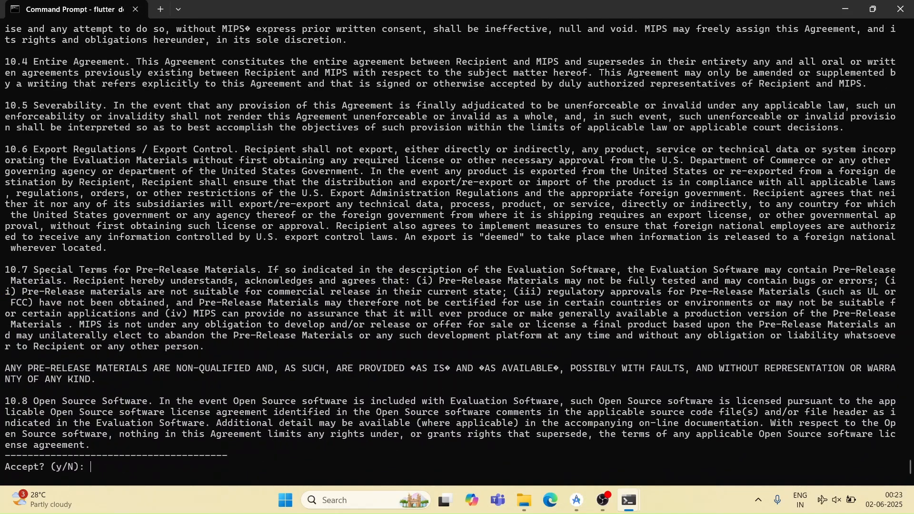
type("y")
key("Return")
type("y")
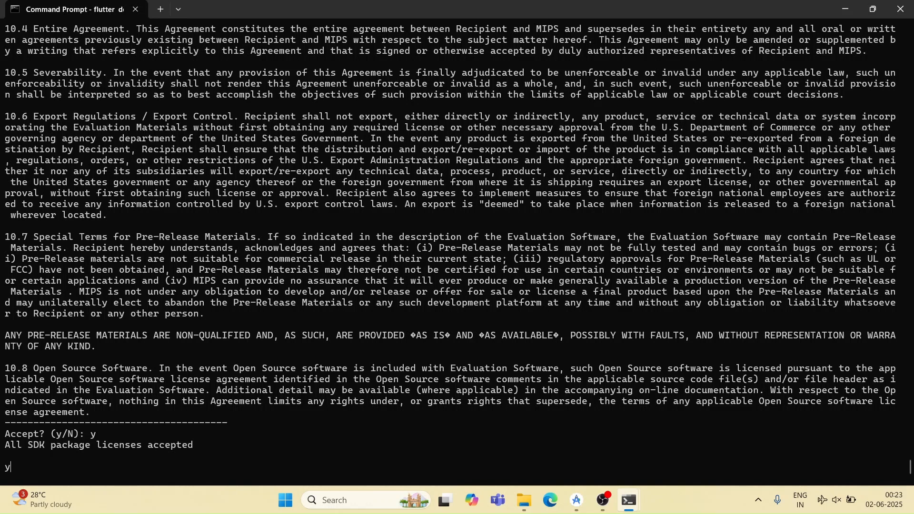
key("BackSpace")
Step: Run flutter doctor once more and highlight its full report to examine the Android toolchain entry
key("Up")
key("Up")
key("Return")
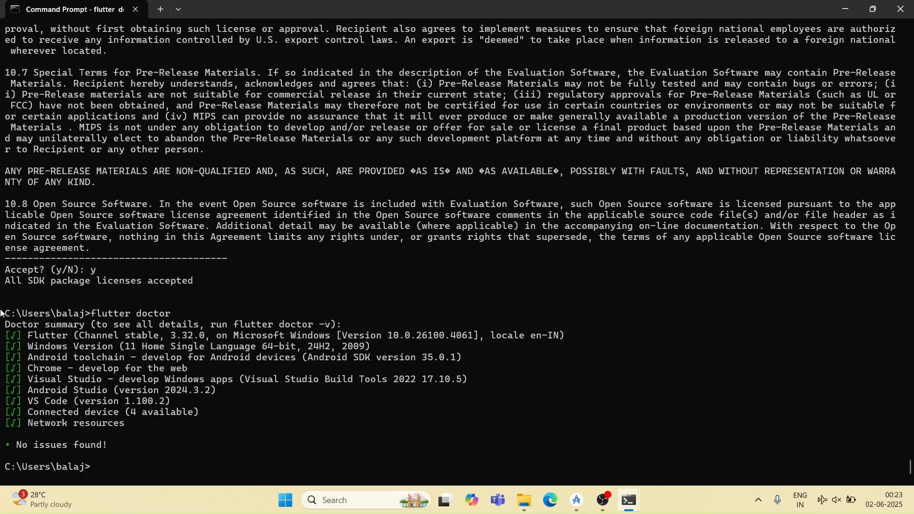
left_click_drag(6, 313, 245, 474)
left_click(245, 475)
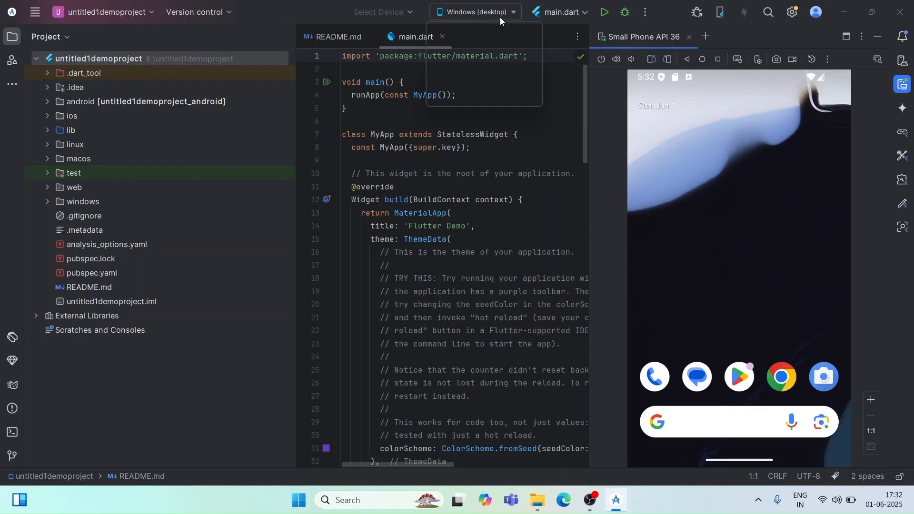
Step: In Android Studio, choose emulator-5554 (mobile) as the target device and run main.dart
left_click(500, 14)
left_click(506, 76)
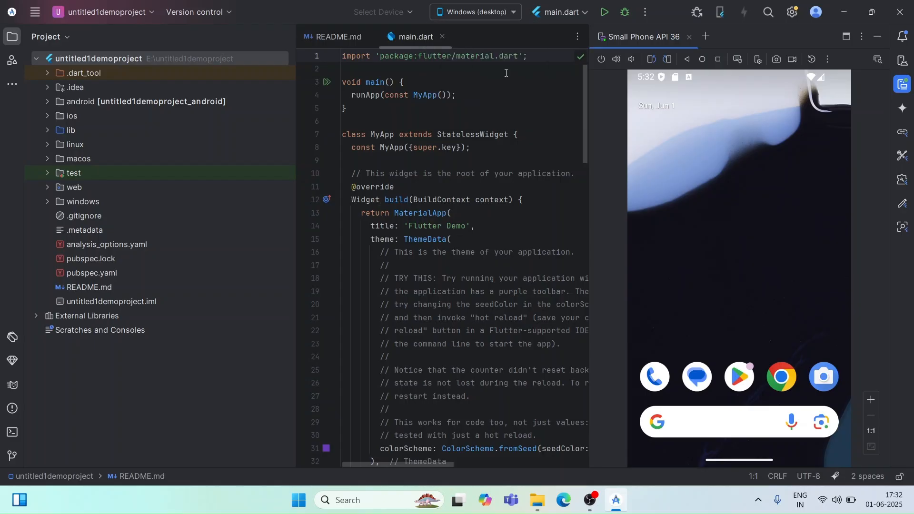
left_click(603, 12)
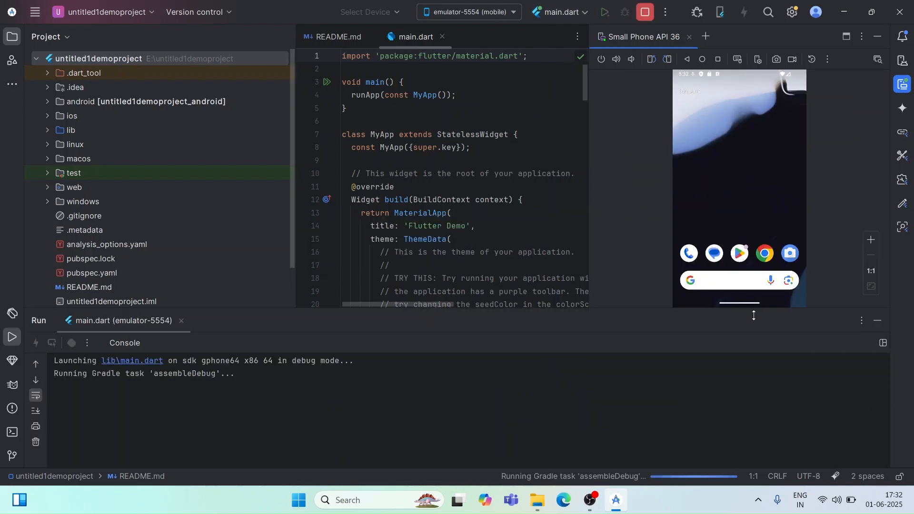
Step: Shrink the Run console's height to enlarge the emulator view while the app builds and launches
left_click_drag(754, 316, 767, 338)
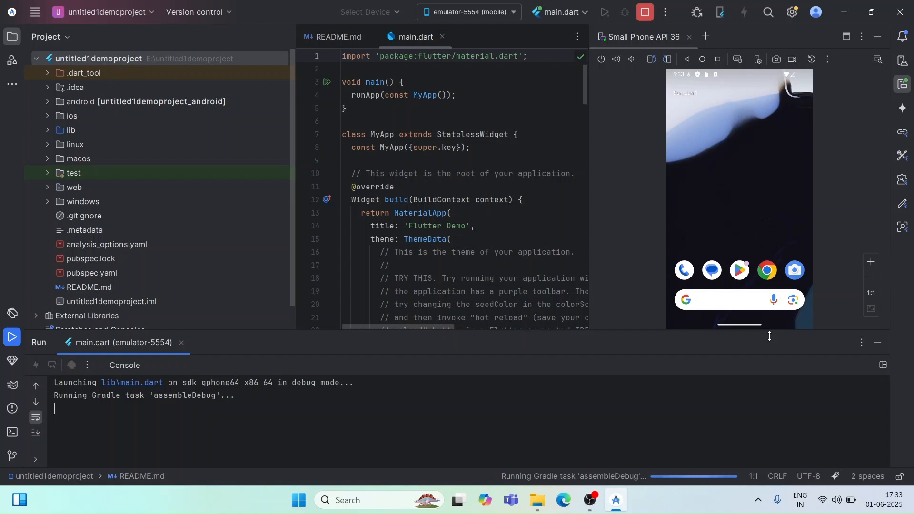
left_click_drag(758, 334, 758, 337)
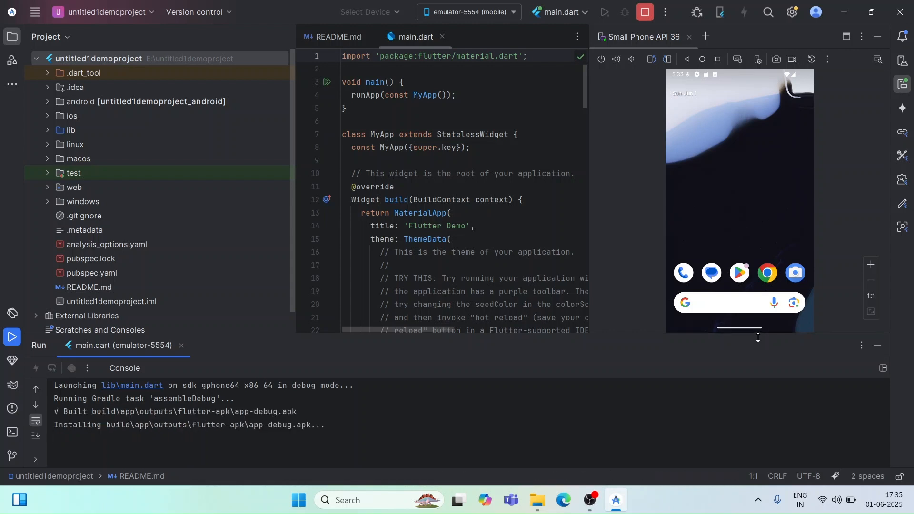
left_click_drag(758, 337, 766, 410)
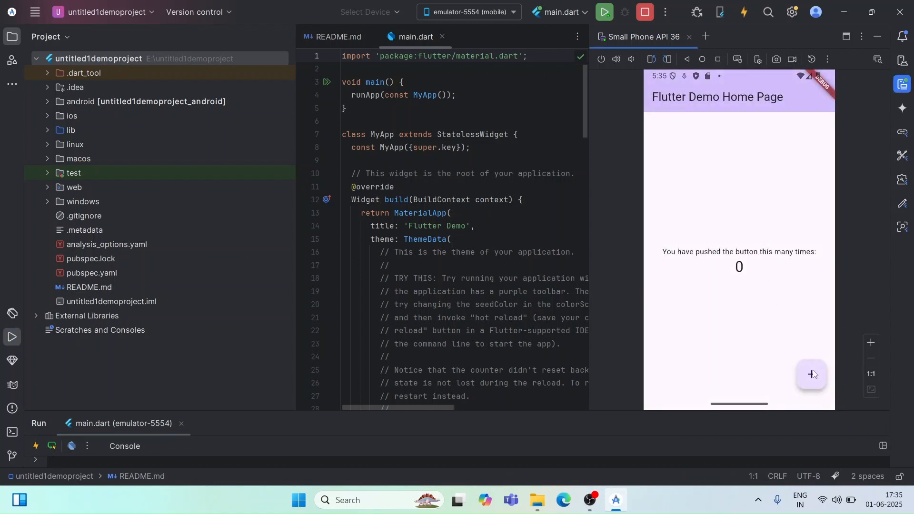
Step: Test the running Flutter demo app by increasing its counter with the plus button
double_click(812, 371)
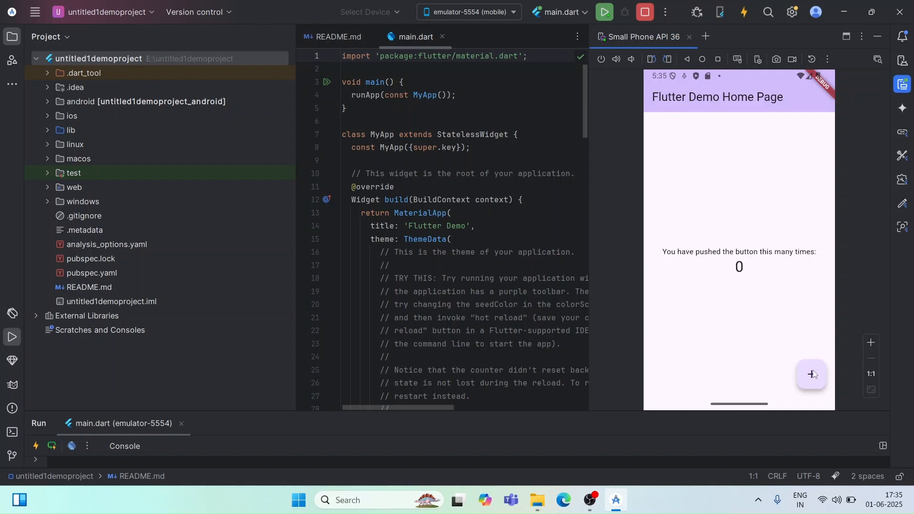
double_click(812, 370)
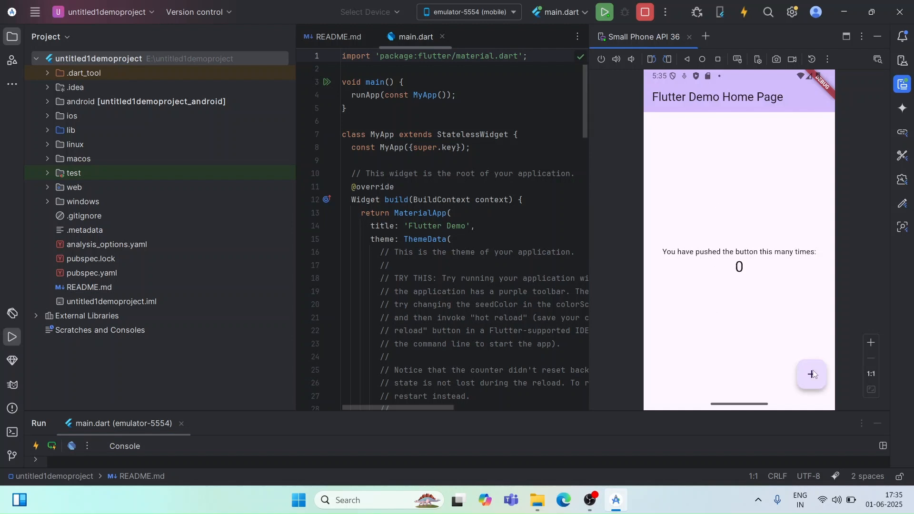
left_click(812, 370)
left_click(812, 369)
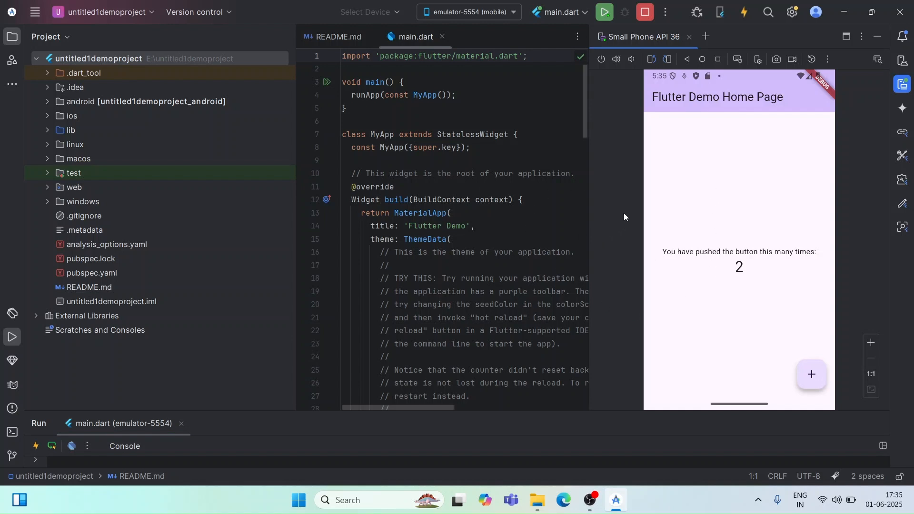
left_click(904, 4)
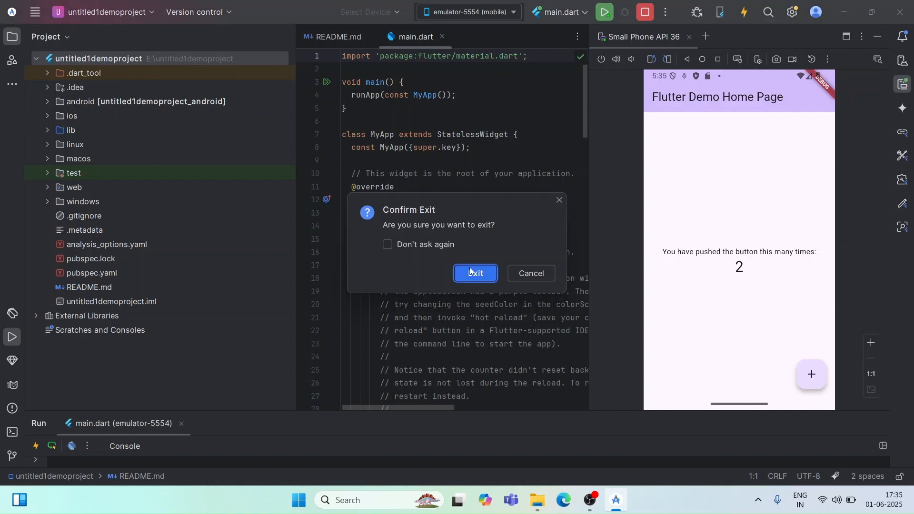
left_click(525, 275)
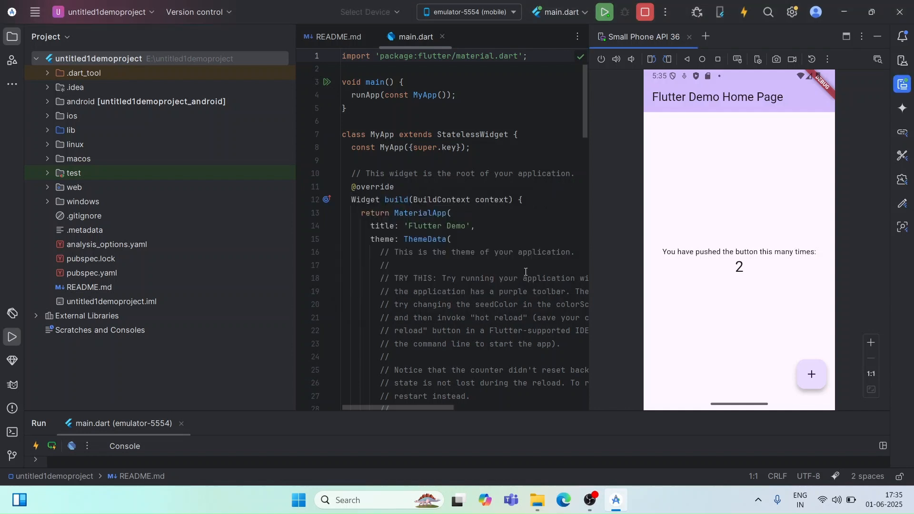
left_click(523, 278)
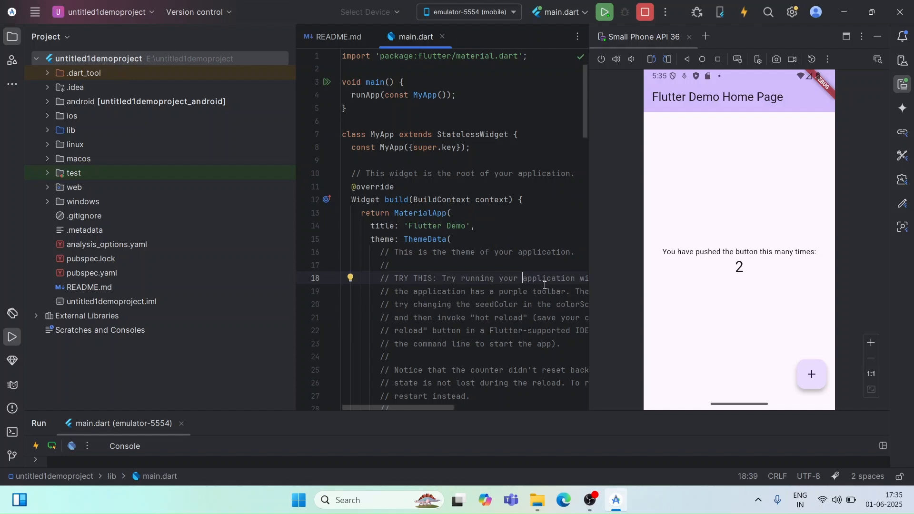
Step: Show the Windows desktop and refresh it
key("super+d")
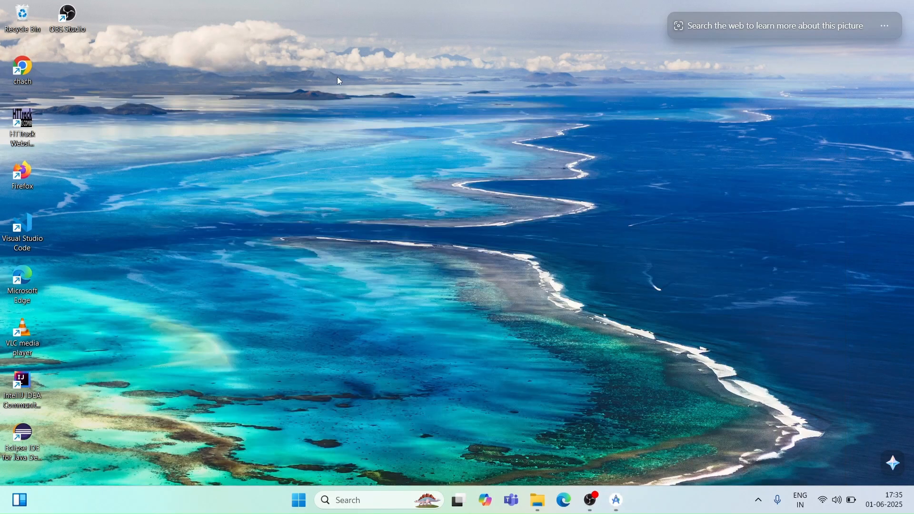
right_click(337, 80)
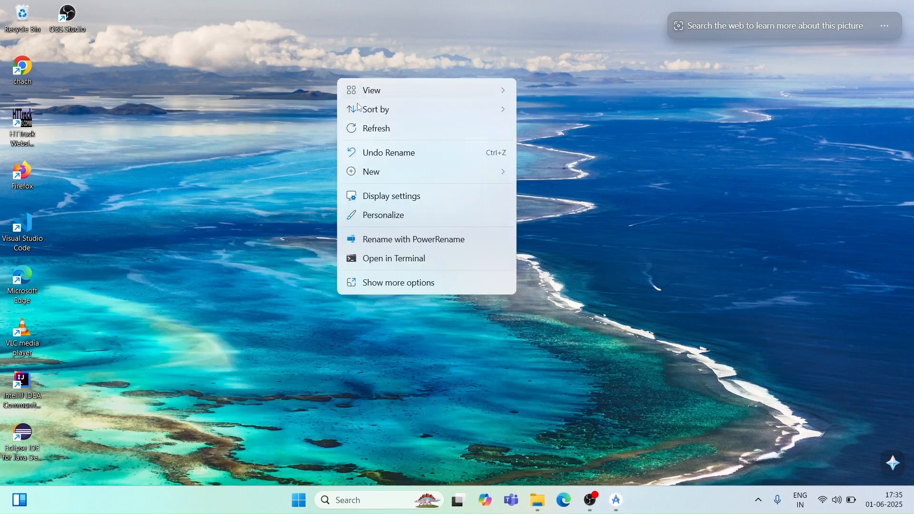
left_click(376, 130)
right_click(374, 127)
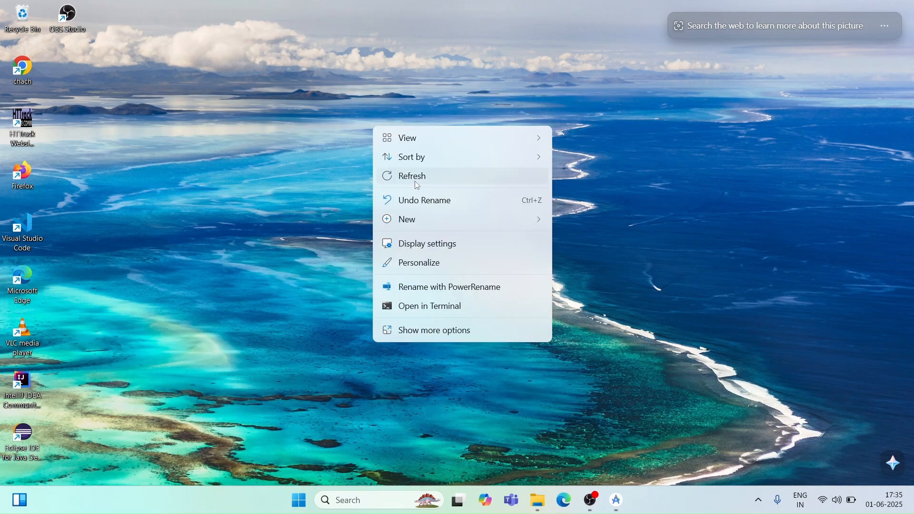